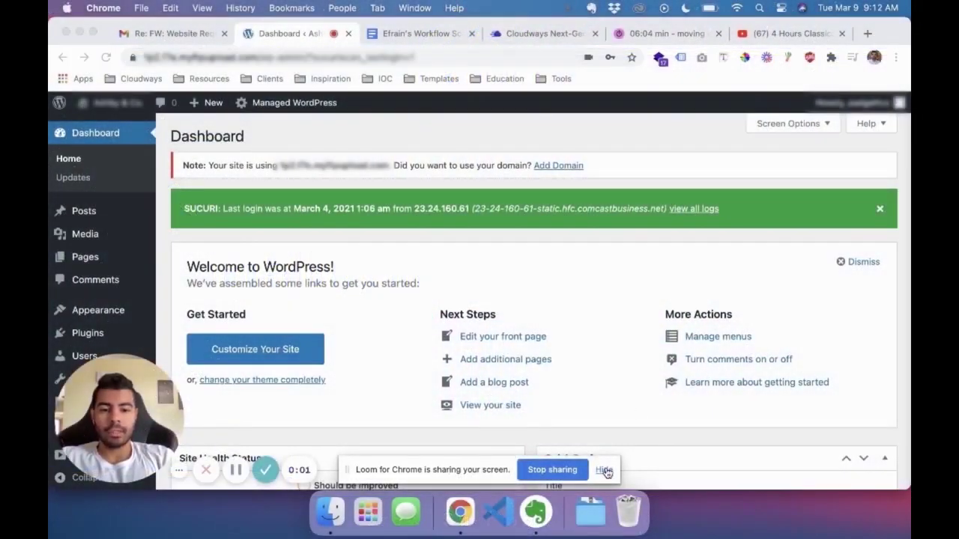
Step: Review the email with the new site's login details alongside the new site's WordPress dashboard
left_click(604, 471)
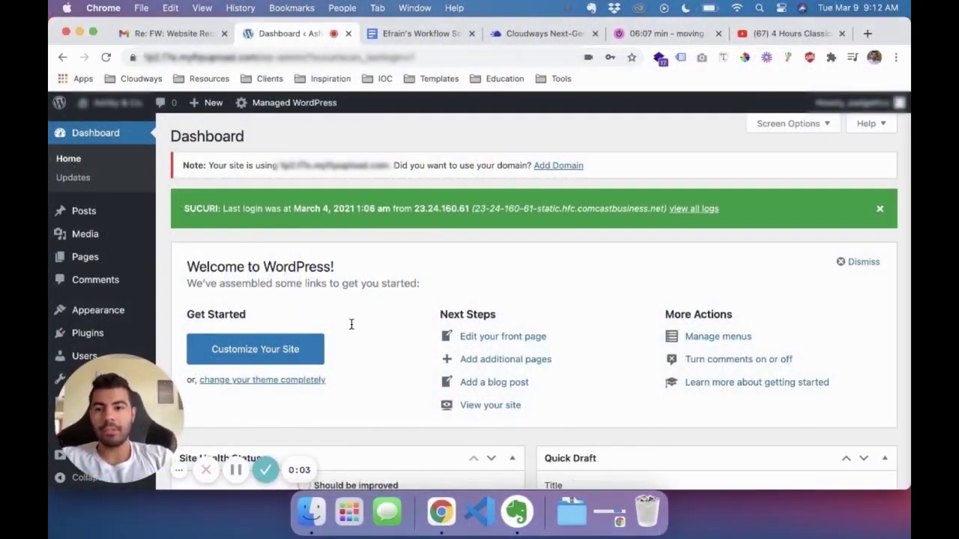
key("ctrl+shift+Tab")
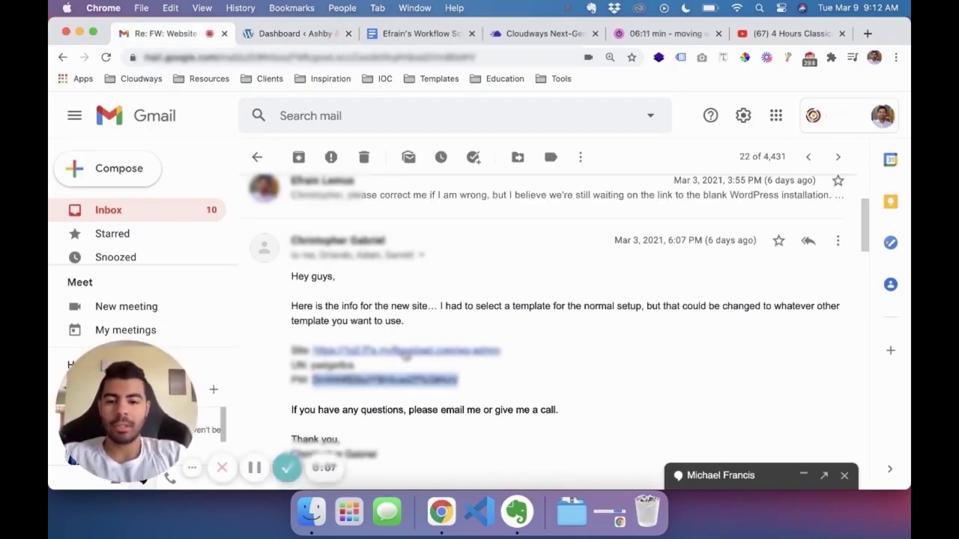
key("ctrl+Tab")
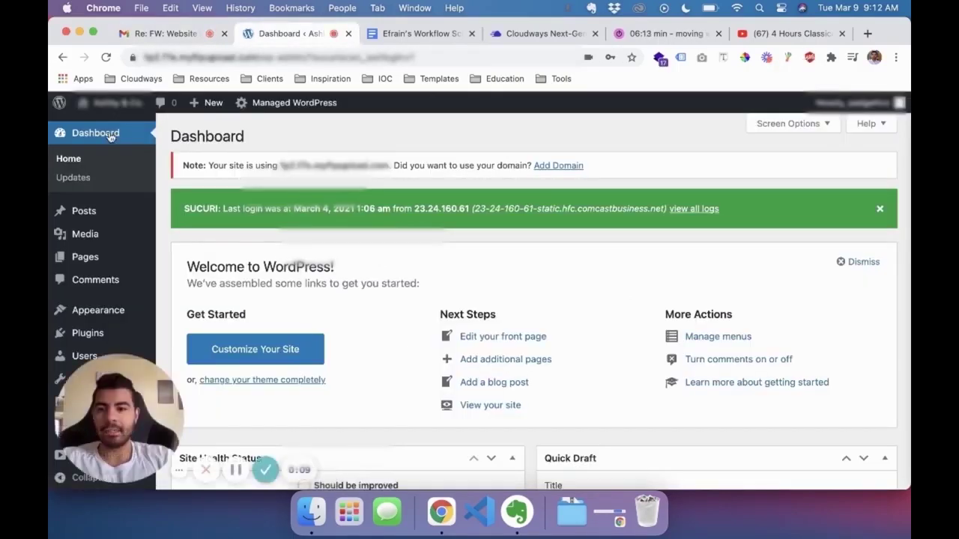
mouse_move(153, 239)
key("ctrl+shift+Tab")
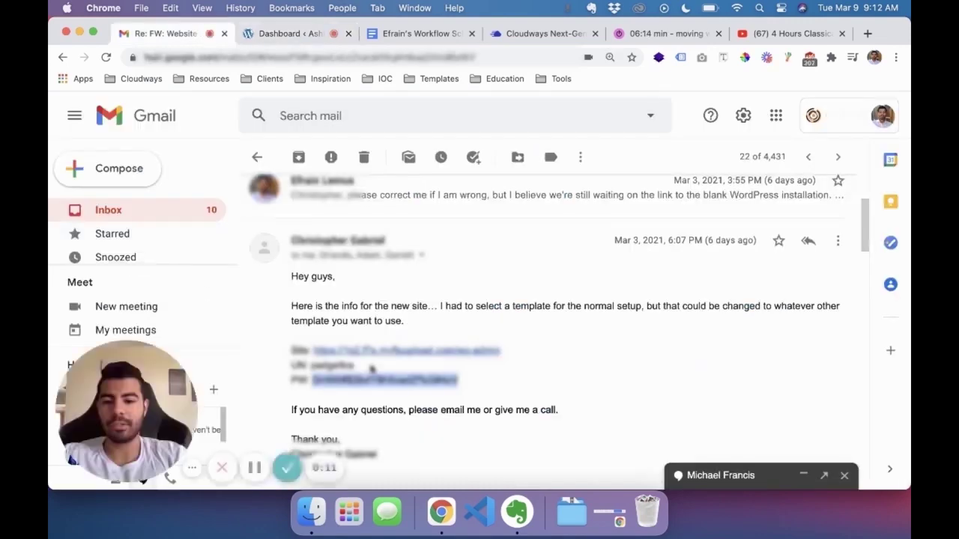
key("ctrl+Tab")
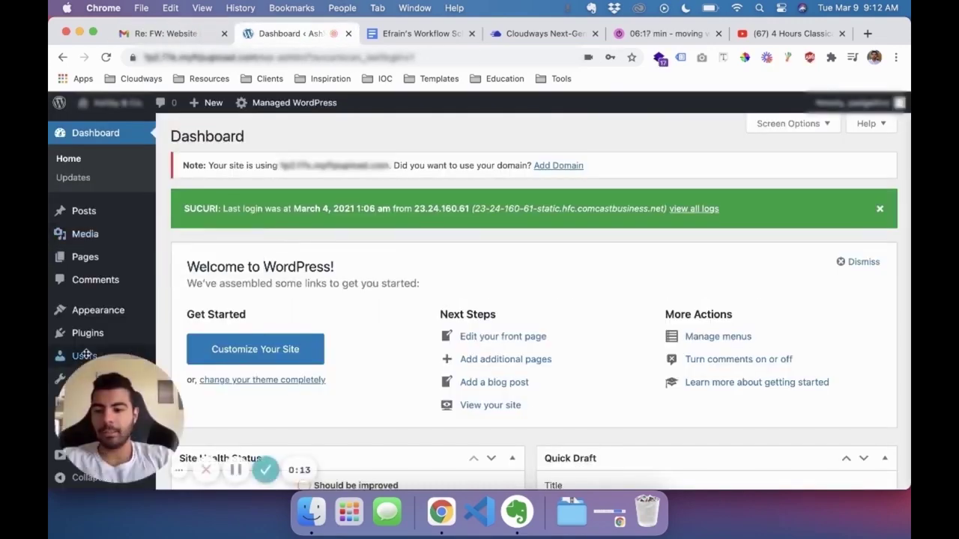
mouse_move(96, 361)
Step: Open the existing Padgett Business Services website in a new browser tab
key("super+t")
type("padgett")
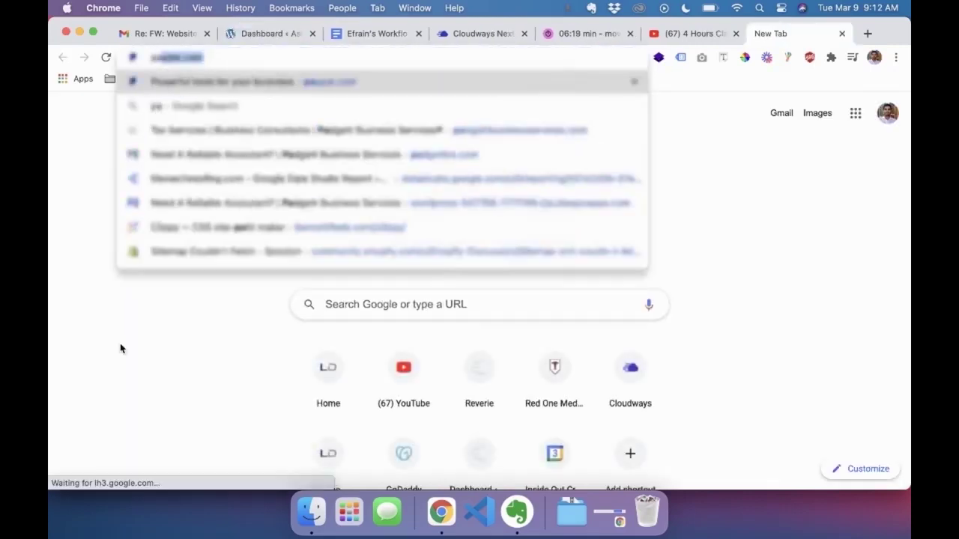
type("bs")
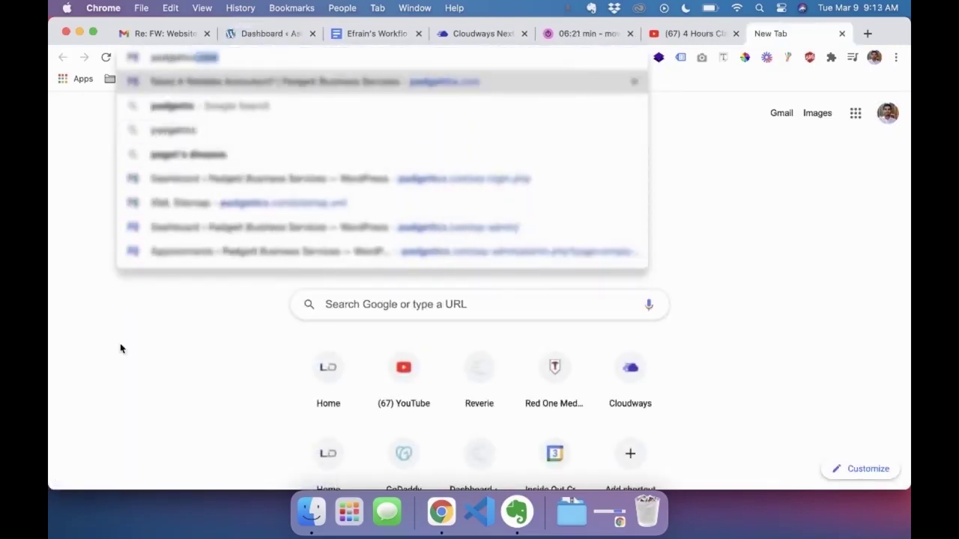
key("Return")
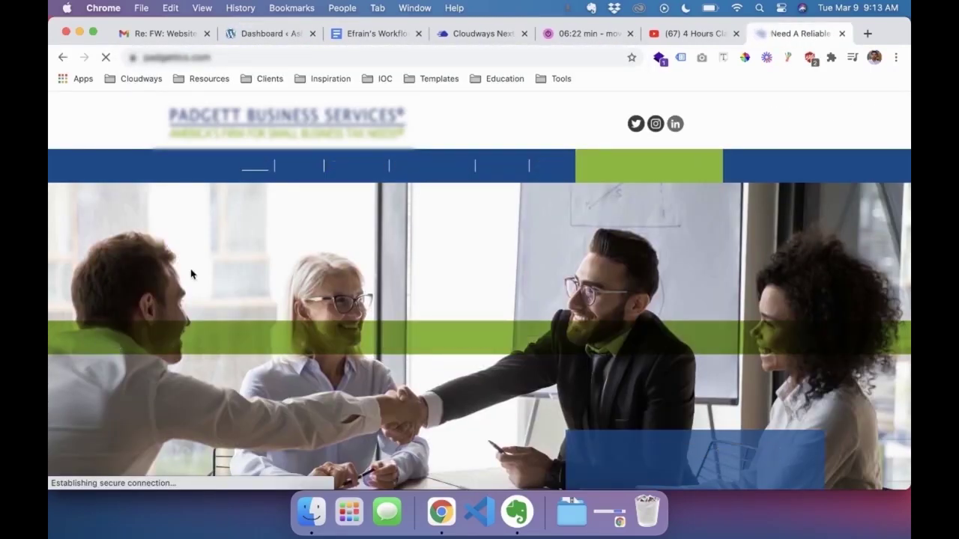
Step: Go to the site's wp-login.php page and log in with the saved credentials and Remember Me selected
key("super+l")
type("wp-o")
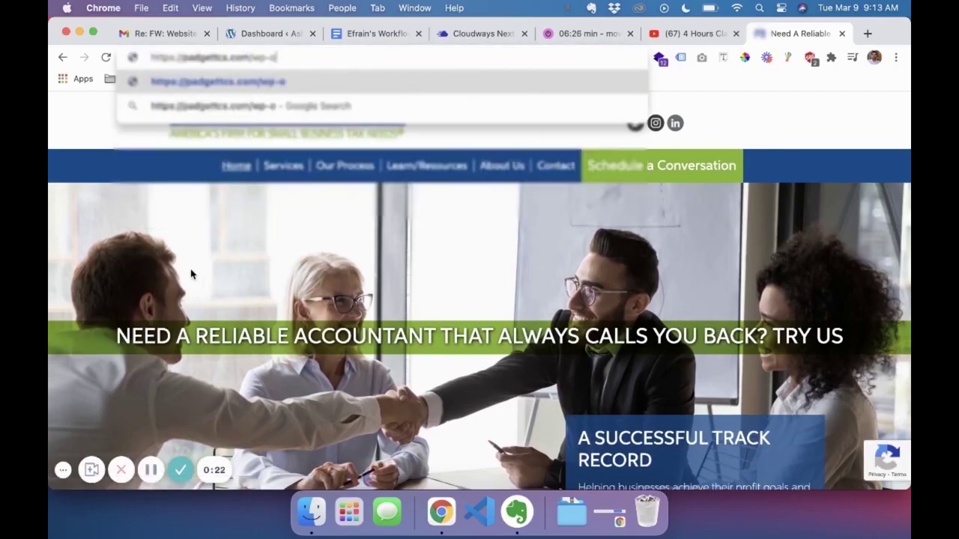
key("BackSpace")
type("login.php")
key("Return")
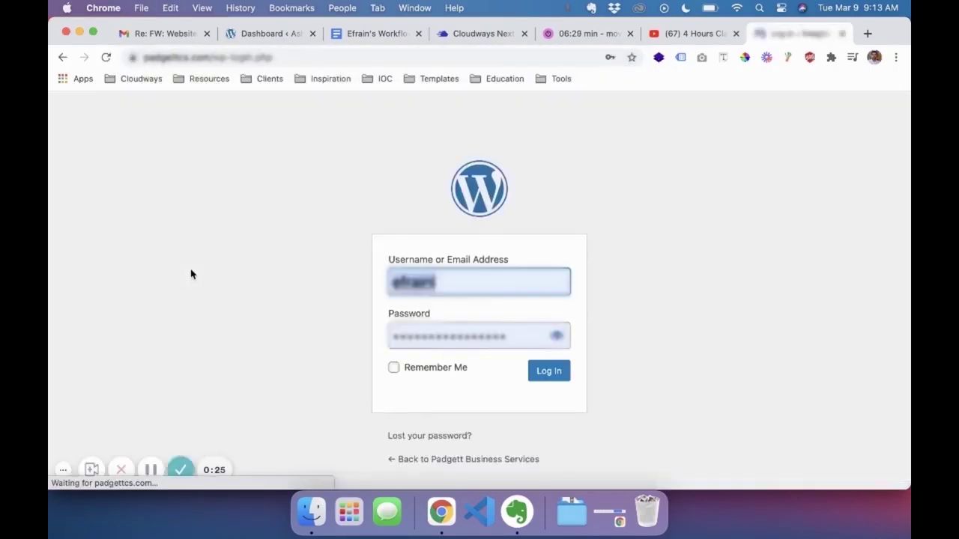
left_click(411, 368)
left_click(544, 370)
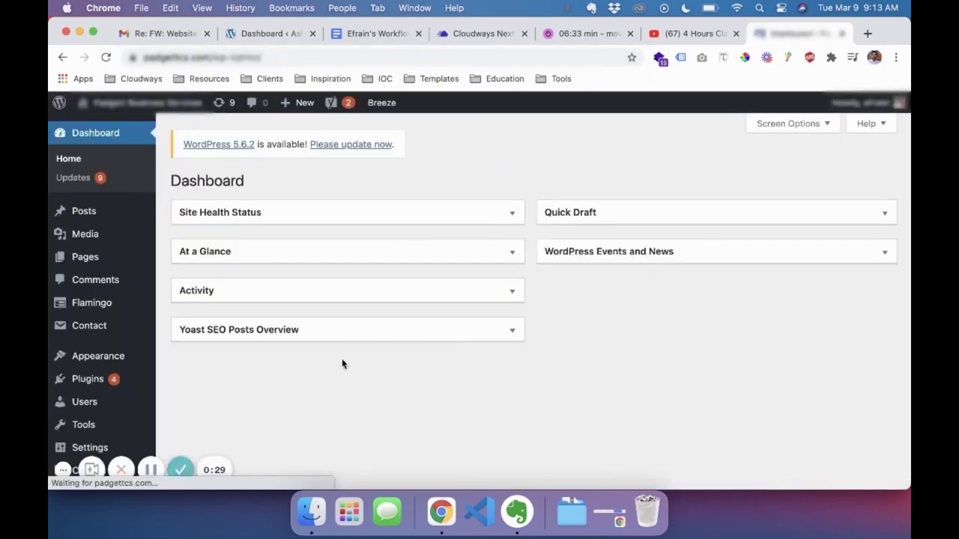
Step: Find the All-in-One WP Migration plugin by searching for "all in one migration", and install and activate it
scroll(75, 381, "down", 3)
scroll(90, 383, "up", 1)
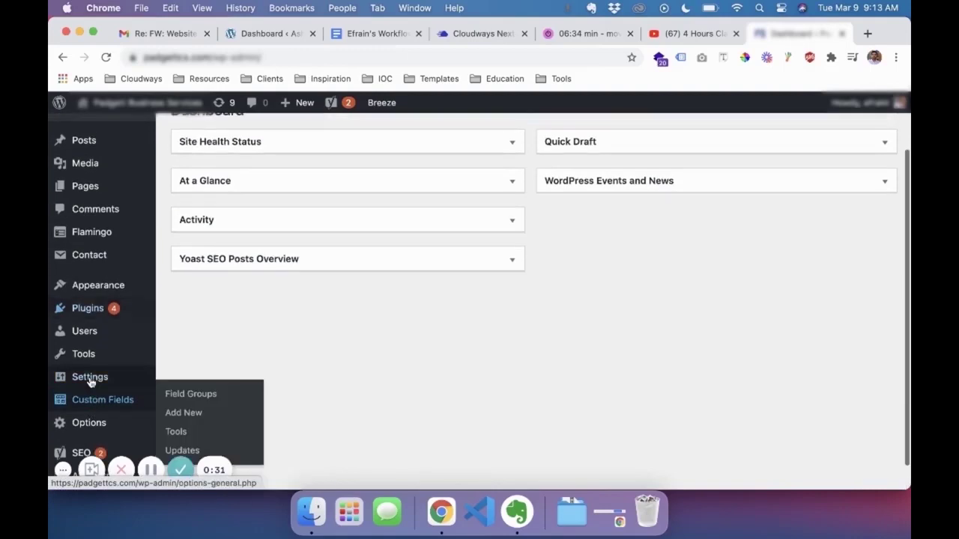
left_click(94, 313)
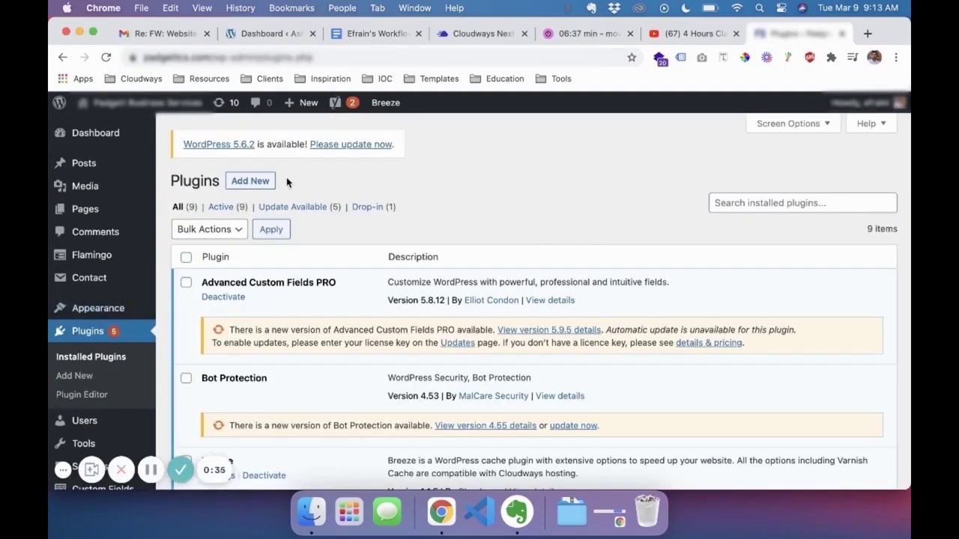
left_click(262, 182)
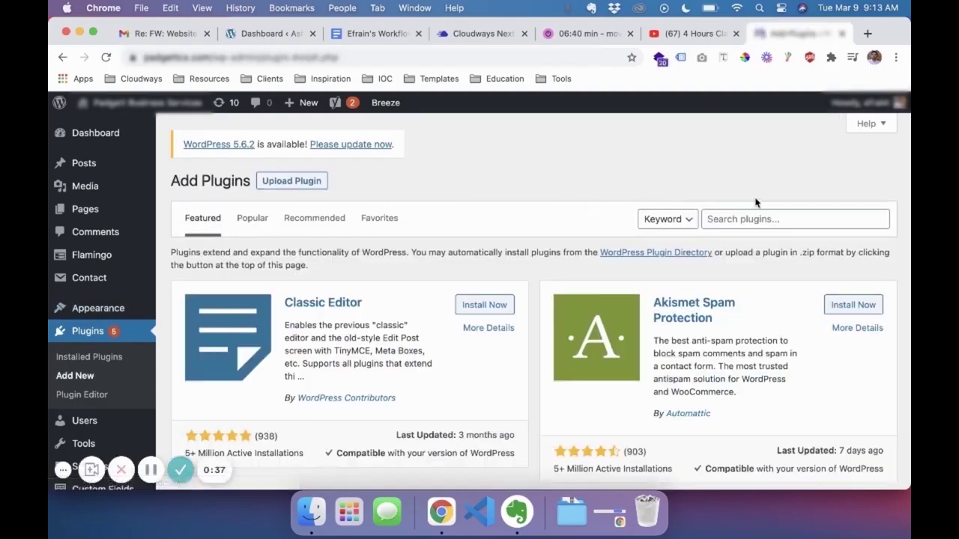
left_click(765, 216)
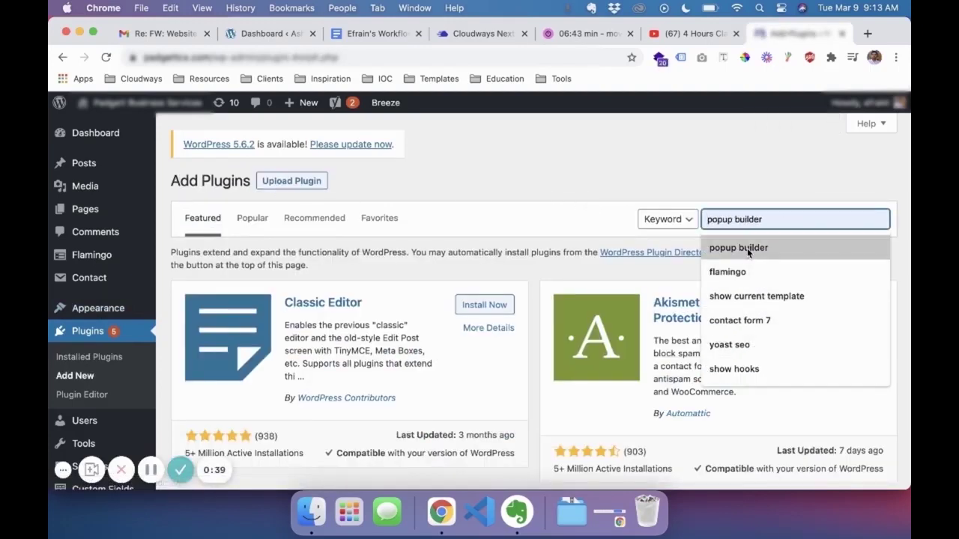
type("al")
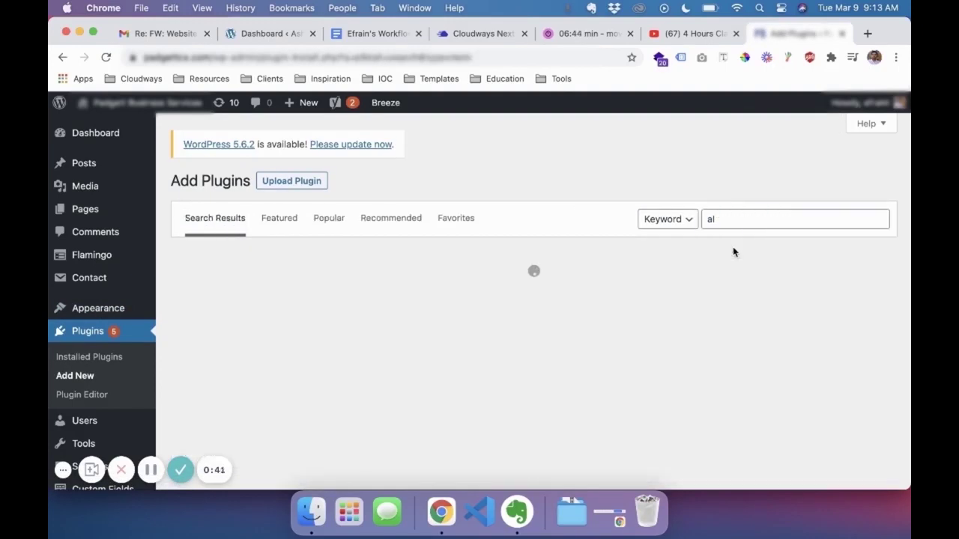
left_click(744, 225)
left_click(746, 248)
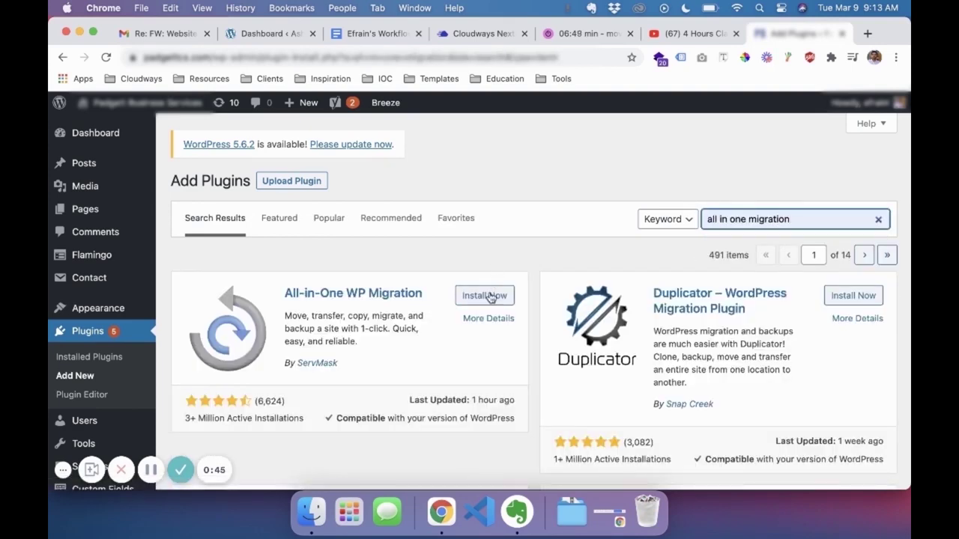
left_click(487, 296)
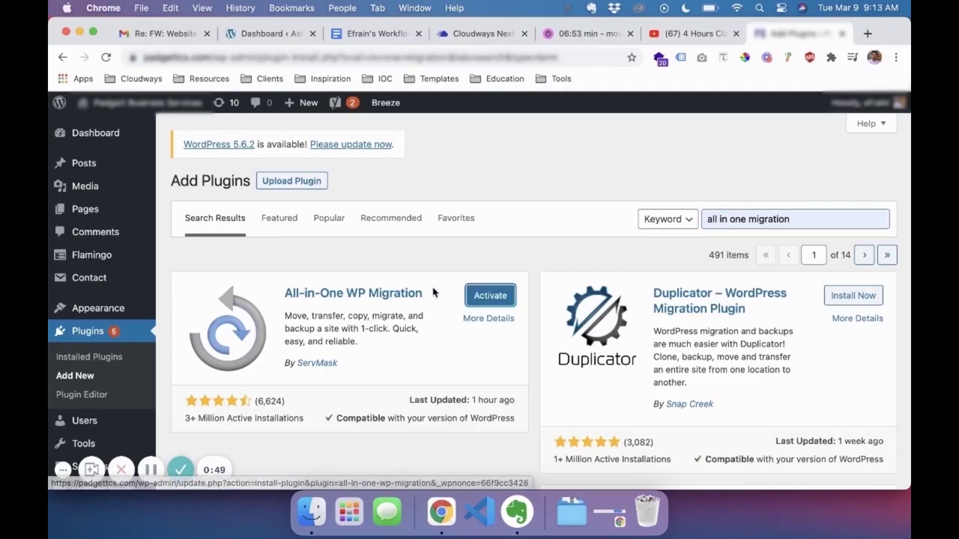
left_click(474, 295)
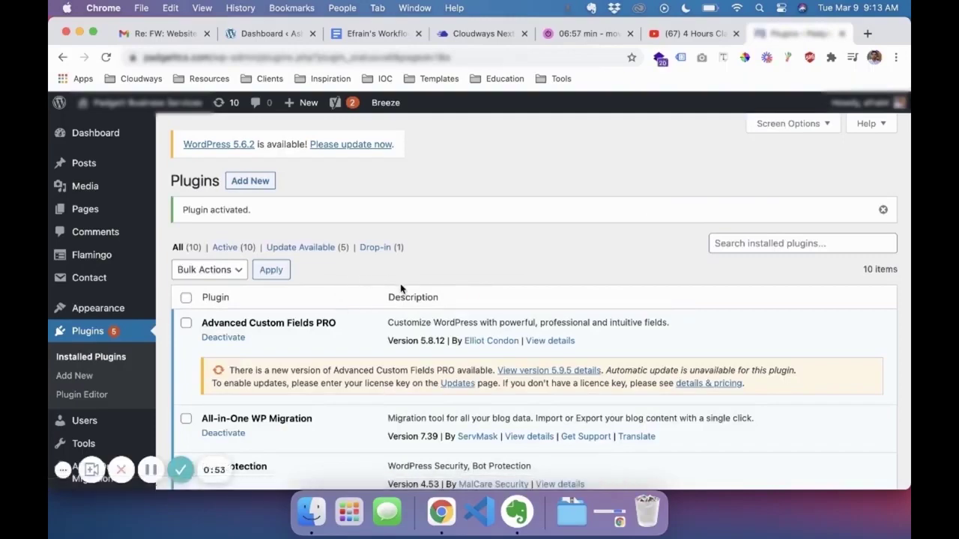
Step: Export the existing site to a file with All-in-One WP Migration
scroll(89, 390, "down", 5)
mouse_move(103, 316)
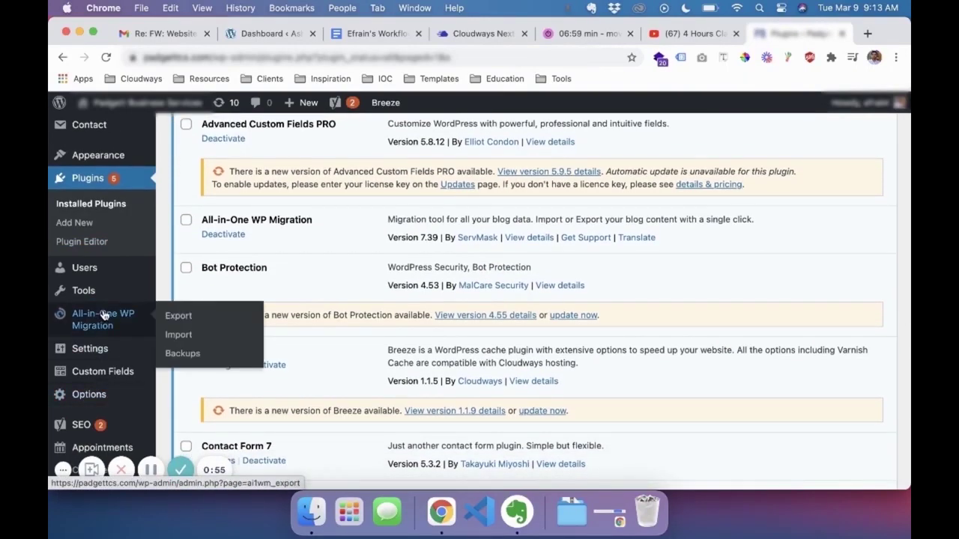
left_click(178, 318)
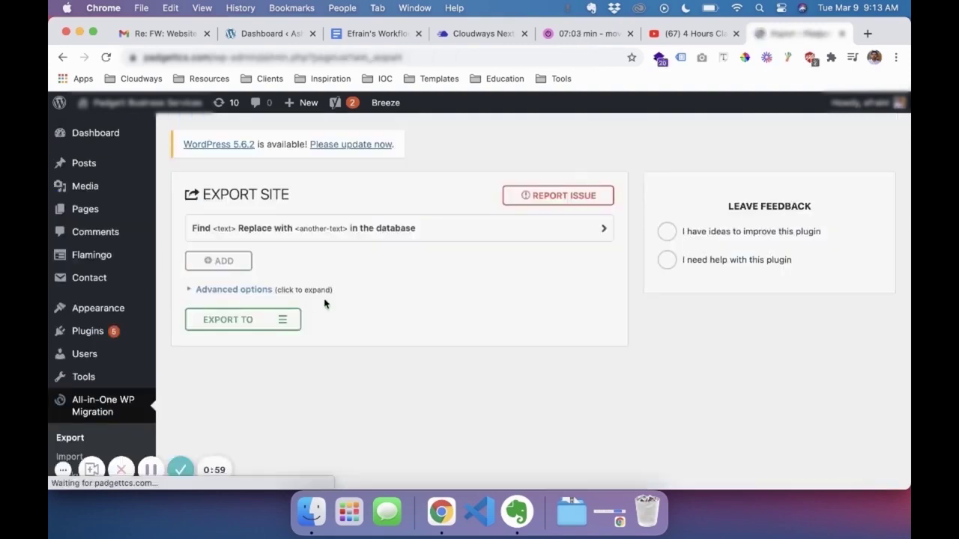
left_click(281, 320)
left_click(212, 341)
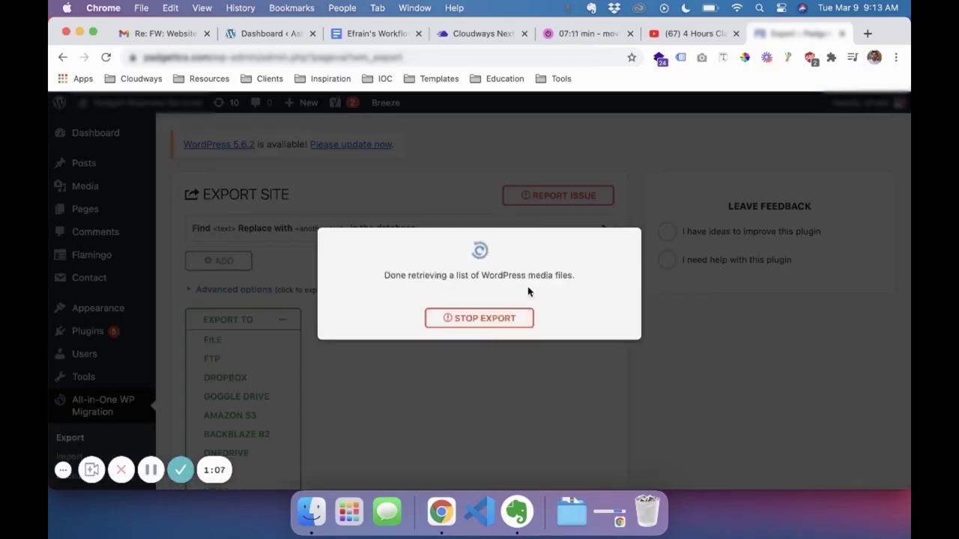
left_click(151, 469)
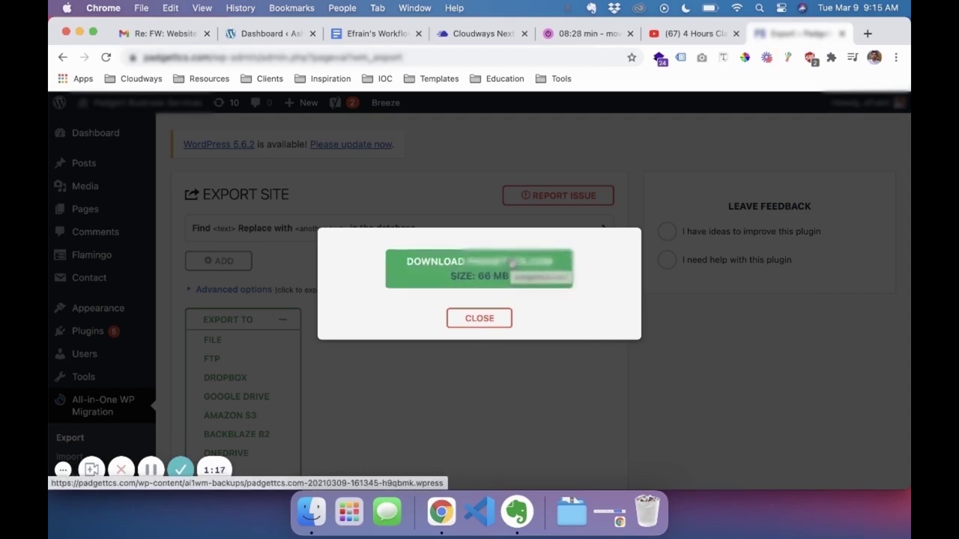
Step: Download the .wpress export under its default name into the Padgett Biz Services folder within Clients in the Inside Out Creative Dropbox
left_click(473, 271)
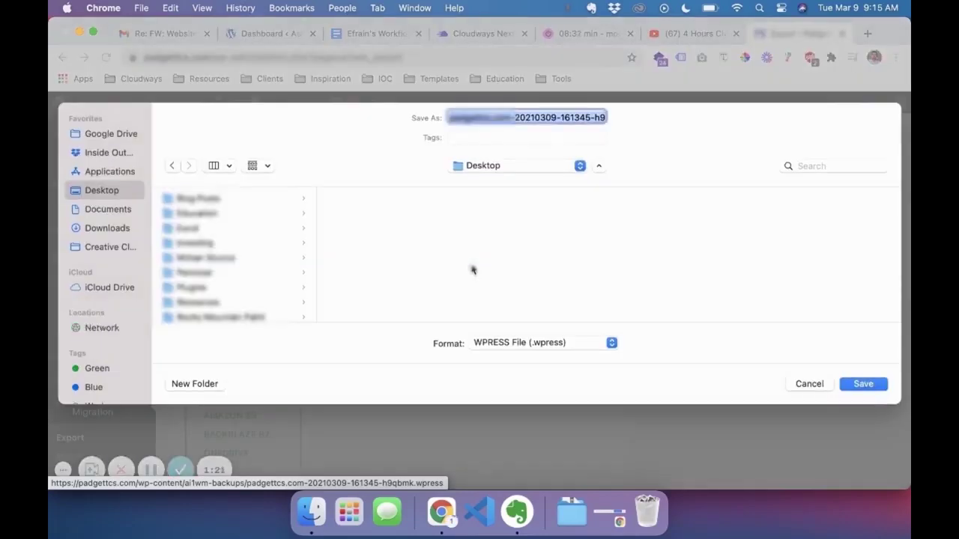
left_click(109, 154)
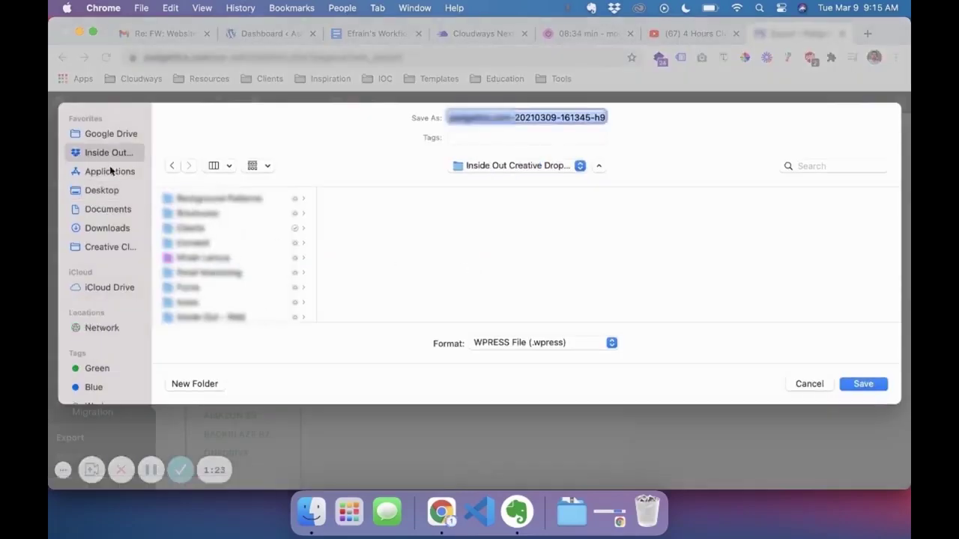
left_click(187, 229)
scroll(368, 291, "down", 15)
scroll(369, 291, "down", 5)
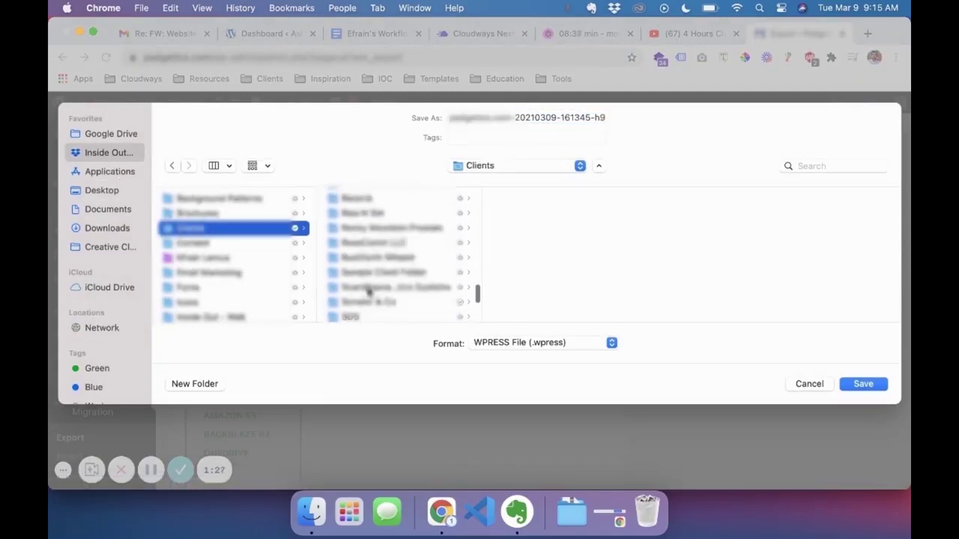
scroll(365, 224, "up", 5)
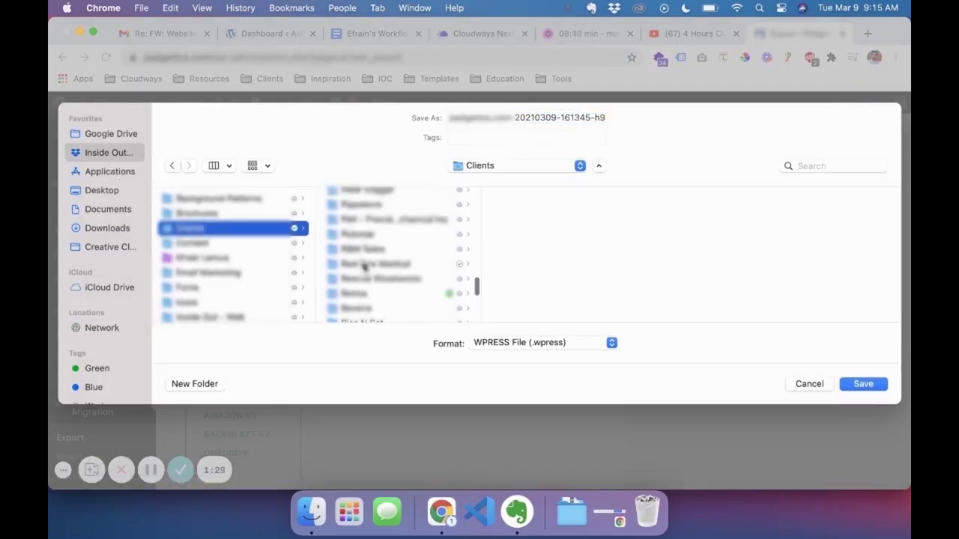
scroll(364, 268, "up", 4)
left_click(391, 235)
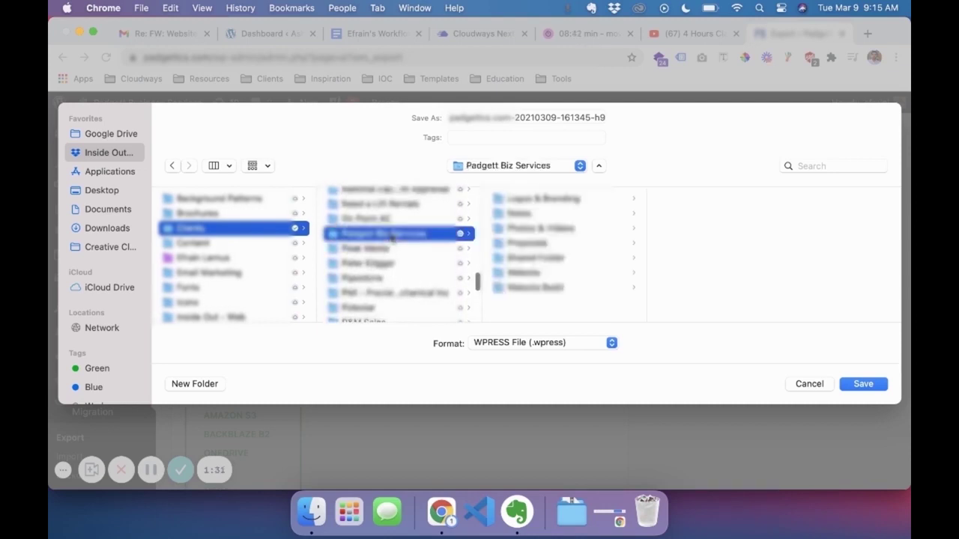
triple_click(562, 119)
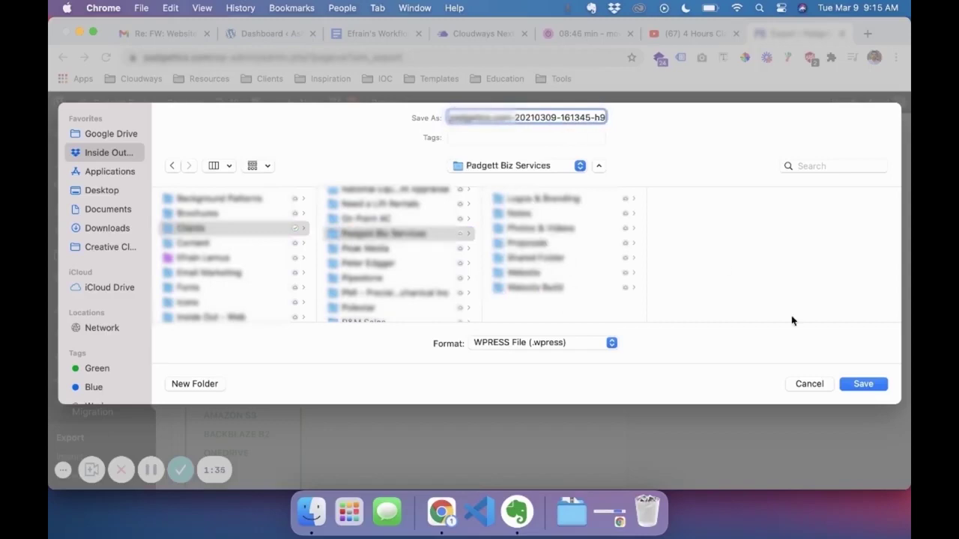
left_click(854, 384)
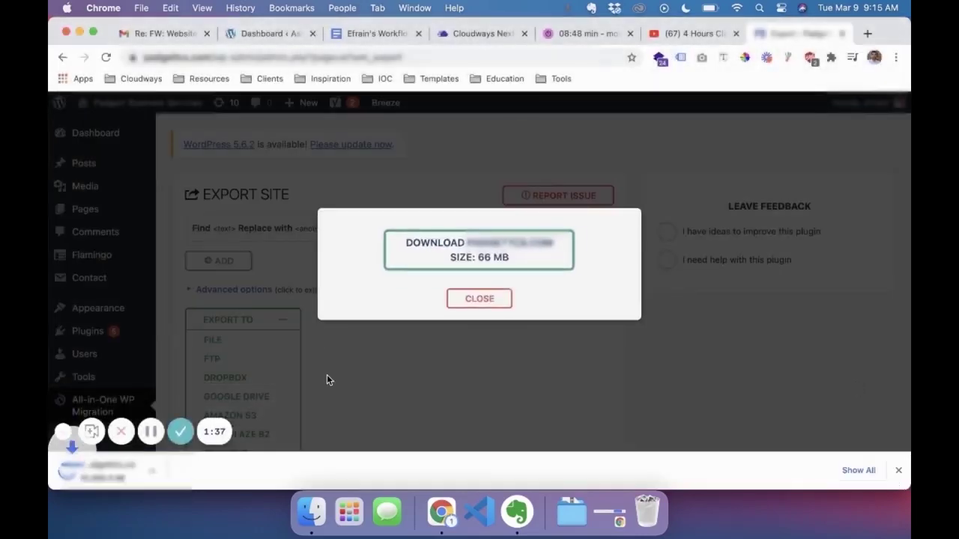
Step: Return to the new site's WordPress admin and search for new plugins matching "all in one migration"
left_click(262, 34)
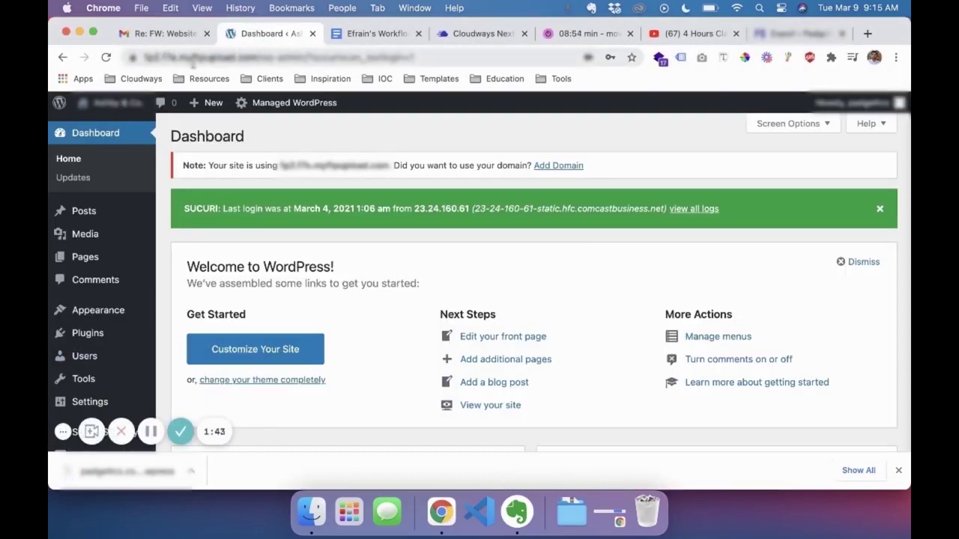
left_click(110, 339)
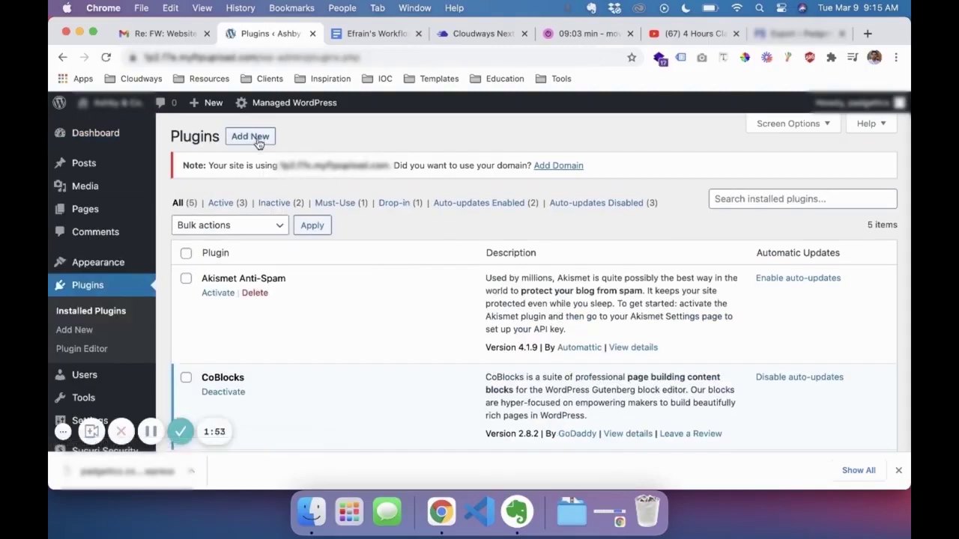
left_click(255, 136)
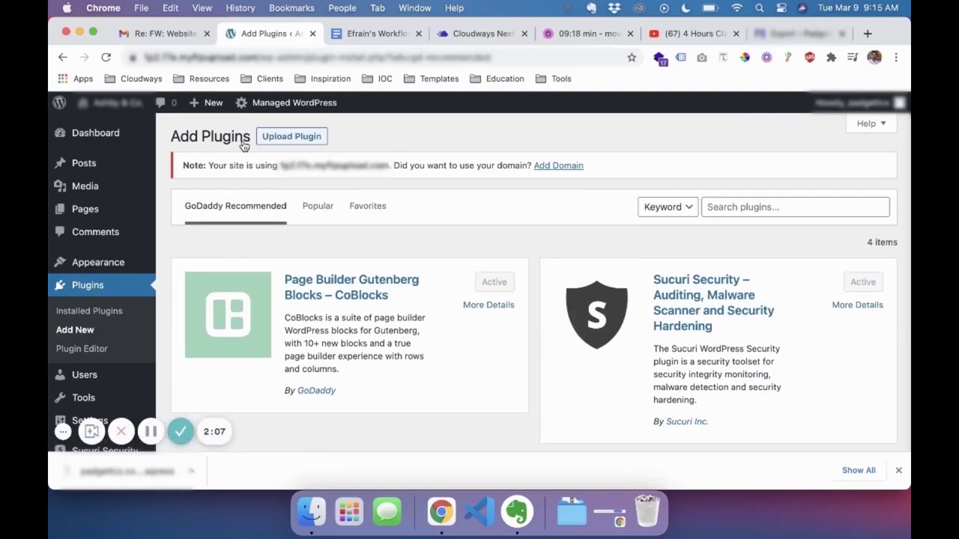
left_click(735, 210)
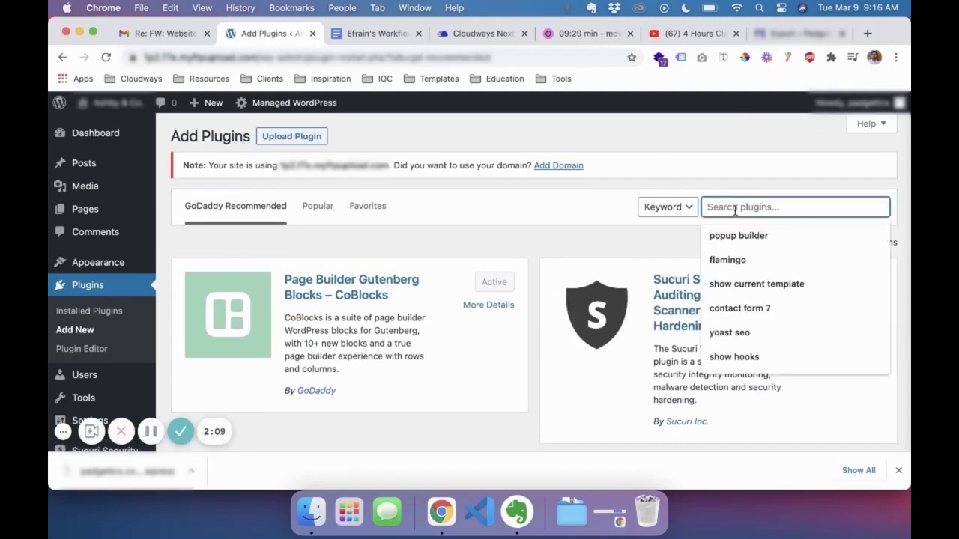
type("all in one migration")
left_click(737, 230)
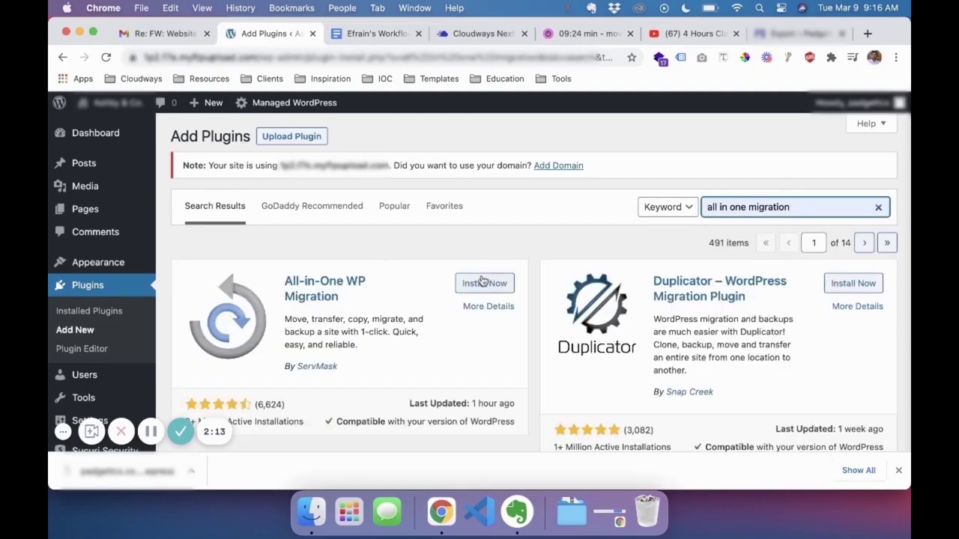
Step: Install and activate the All-in-One WP Migration plugin, and check the maximum upload file size on its import page
left_click(493, 284)
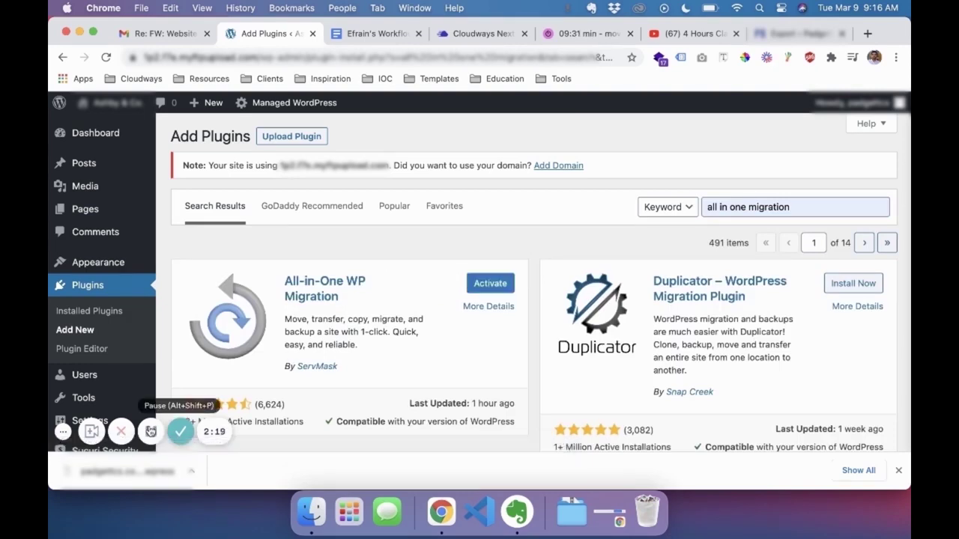
left_click(491, 284)
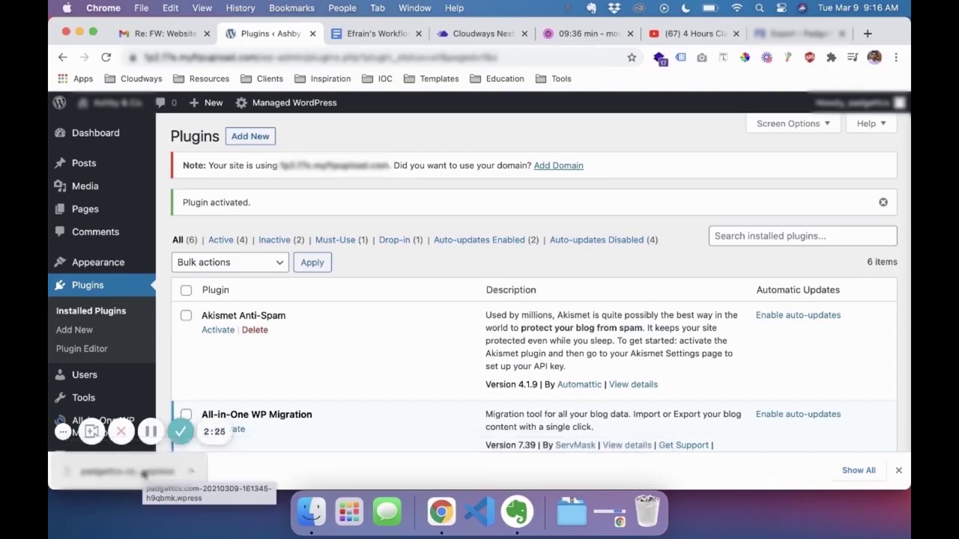
scroll(402, 385, "down", 5)
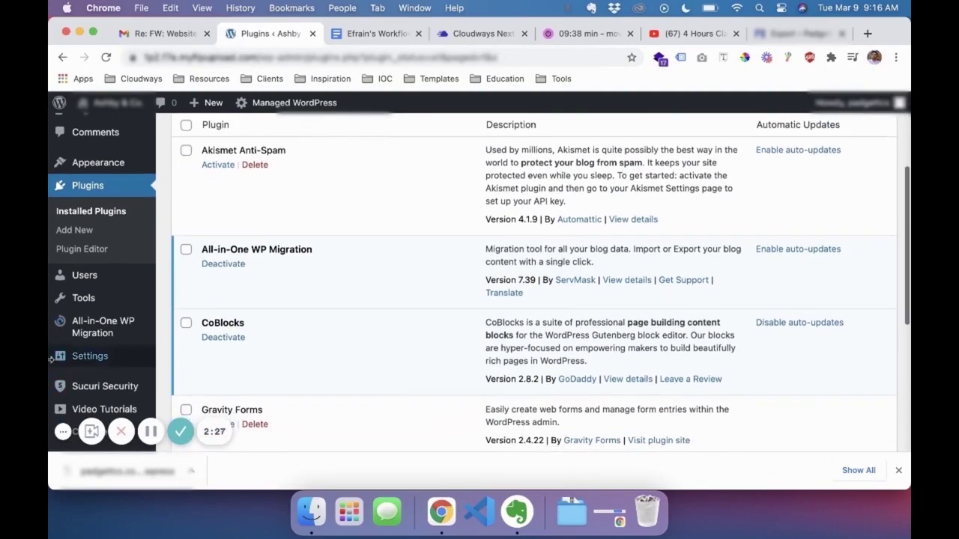
mouse_move(116, 330)
left_click(178, 342)
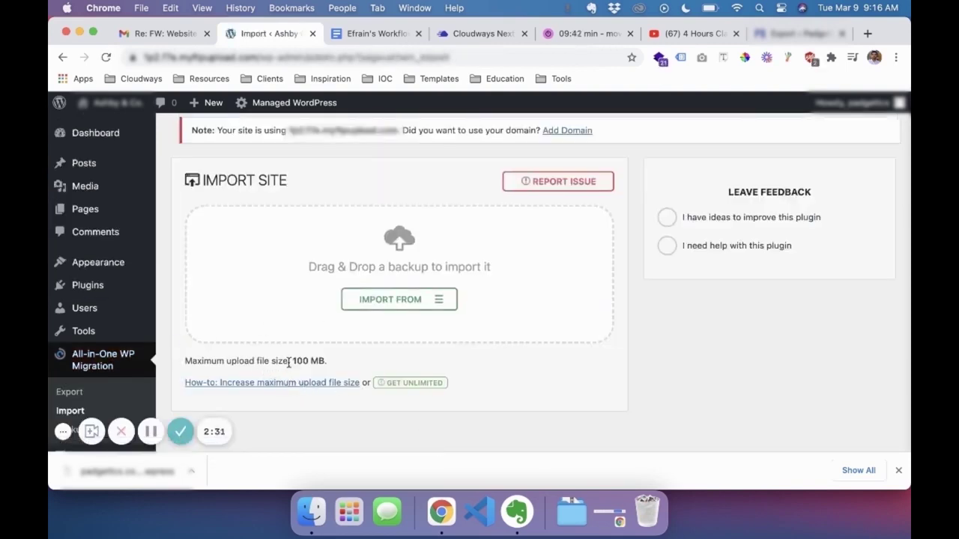
left_click_drag(293, 361, 325, 355)
Step: Open the form for installing a plugin from an uploaded .zip file
left_click(118, 287)
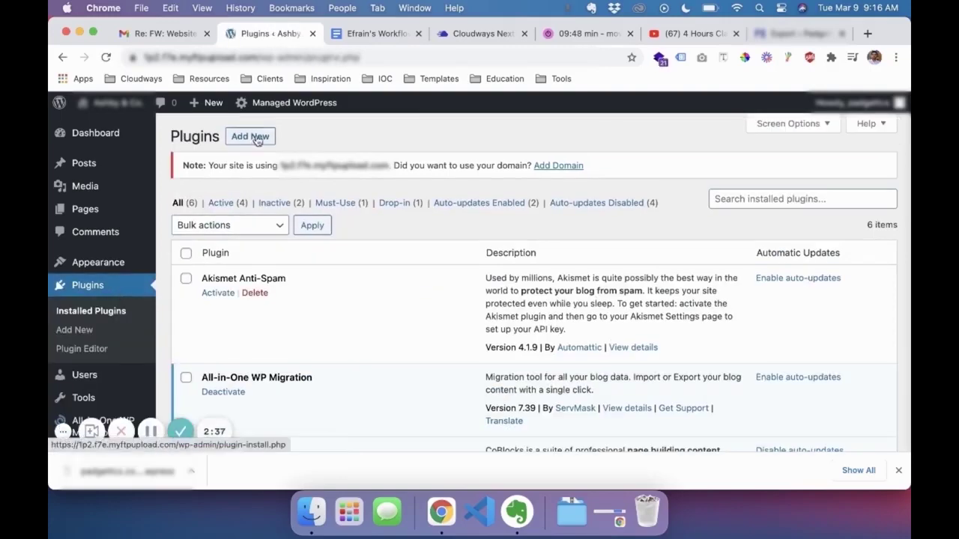
left_click(254, 138)
left_click(272, 138)
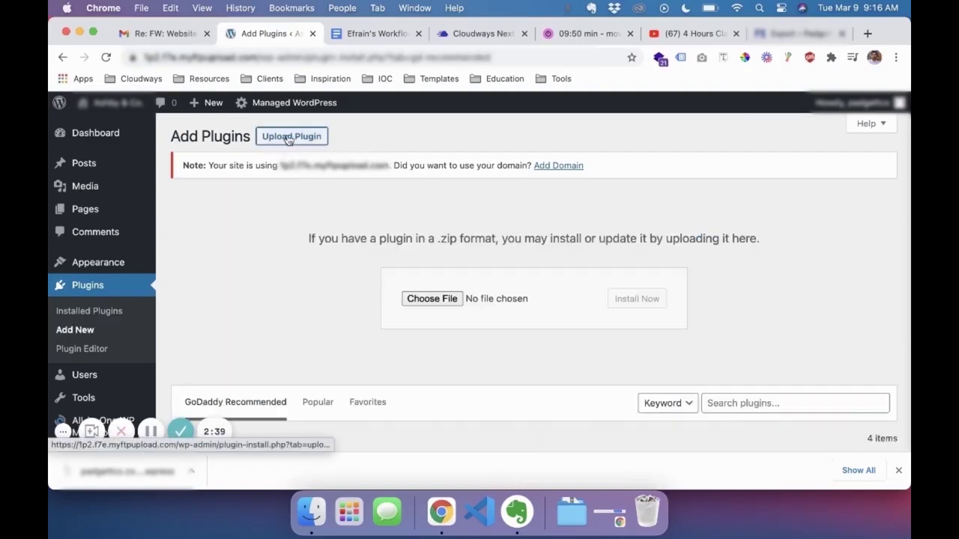
Step: Try to upload all-in-one-wp-migration-unlimited-extension.zip as a plugin from the Plugins folder in the Inside Out Creative Dropbox
key("super+Tab")
key("super+Tab")
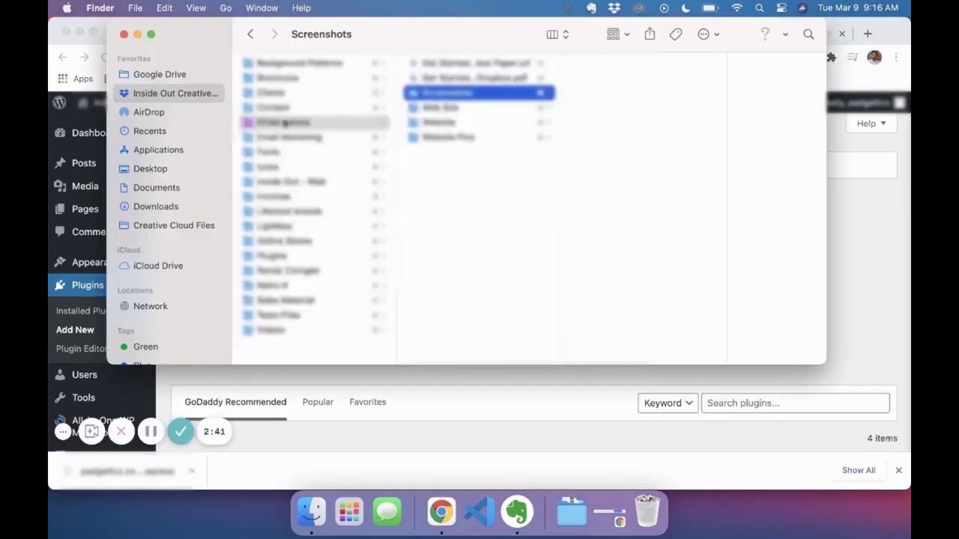
left_click(275, 258)
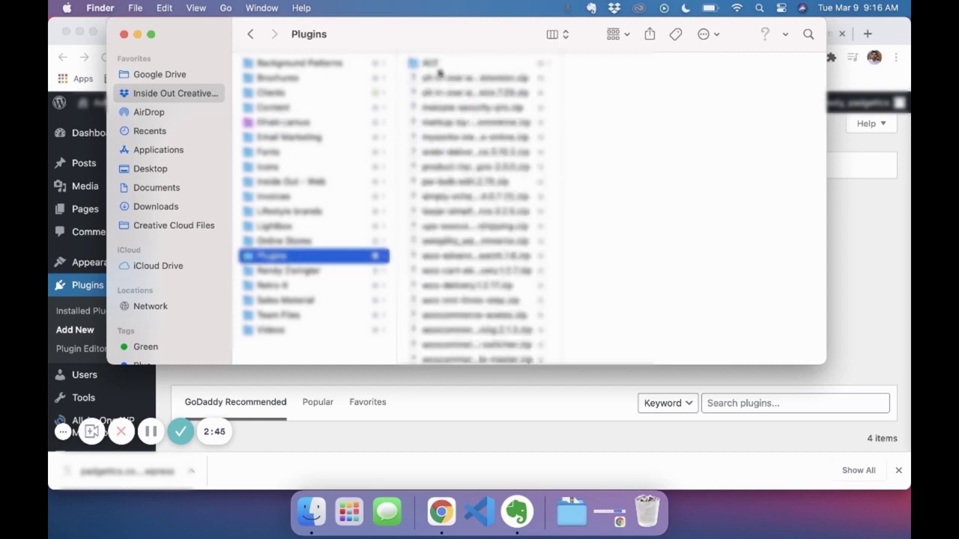
left_click_drag(560, 63, 677, 55)
left_click(504, 79)
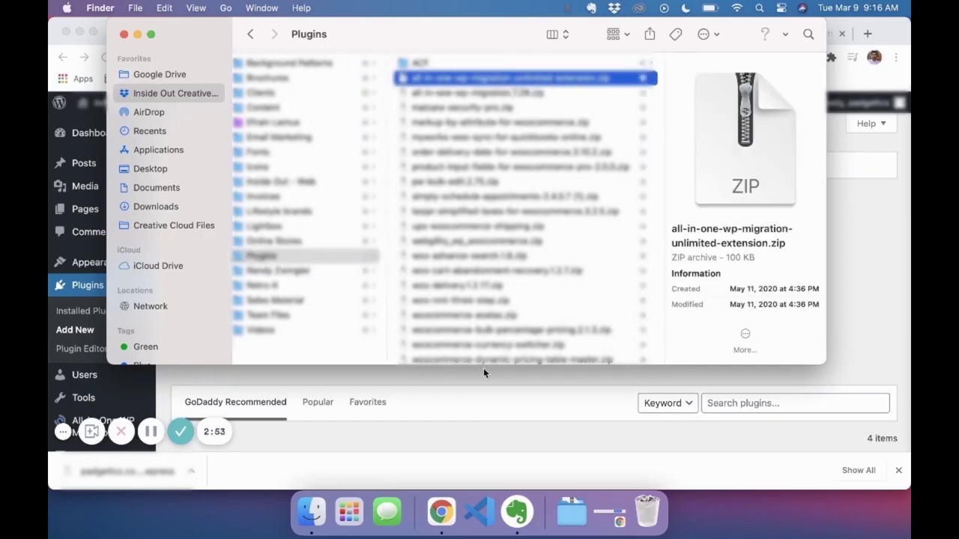
left_click_drag(502, 365, 501, 185)
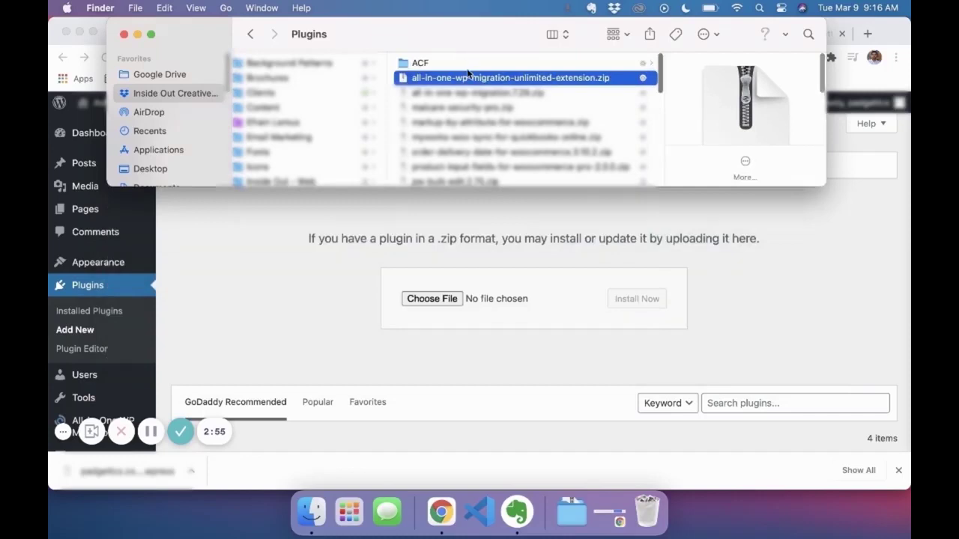
left_click_drag(465, 82, 393, 300)
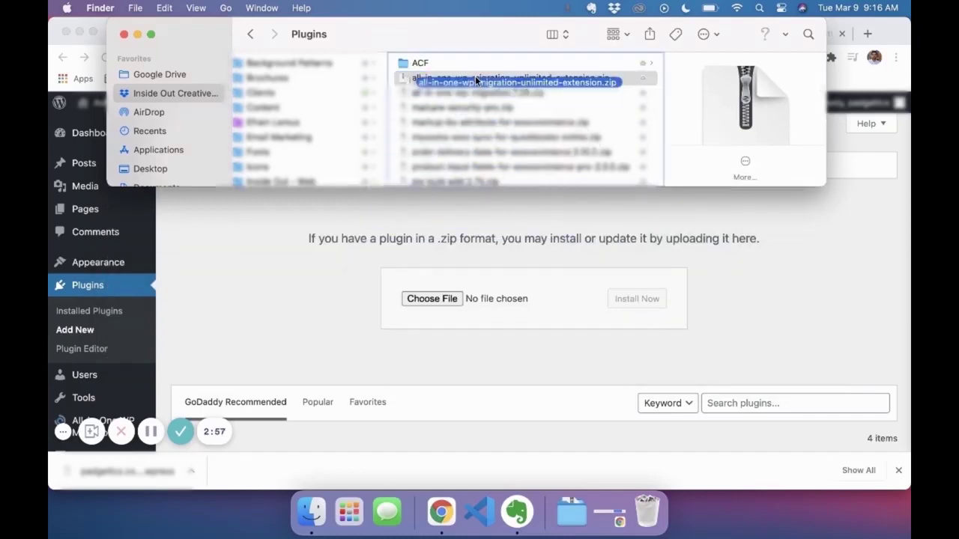
left_click(421, 299)
left_click(421, 300)
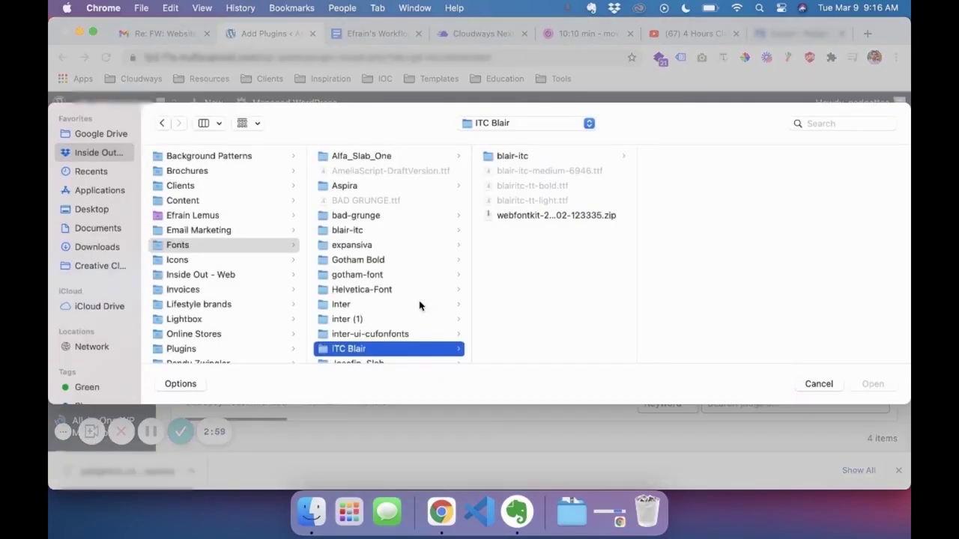
key("Escape")
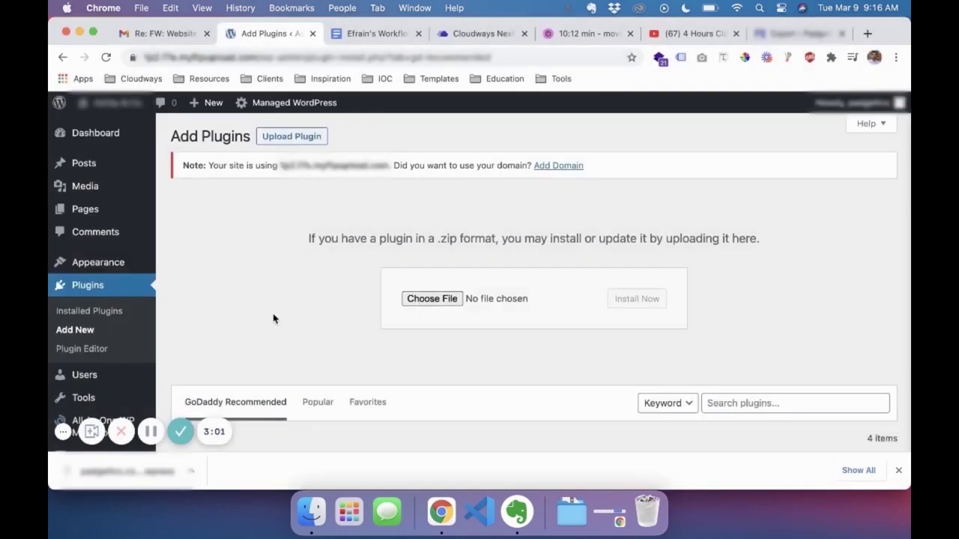
Step: Import the downloaded .wpress export with All-in-One WP Migration, overriding the disk space check and agreeing to overwrite the website
scroll(273, 319, "down", 3)
mouse_move(107, 324)
left_click(178, 342)
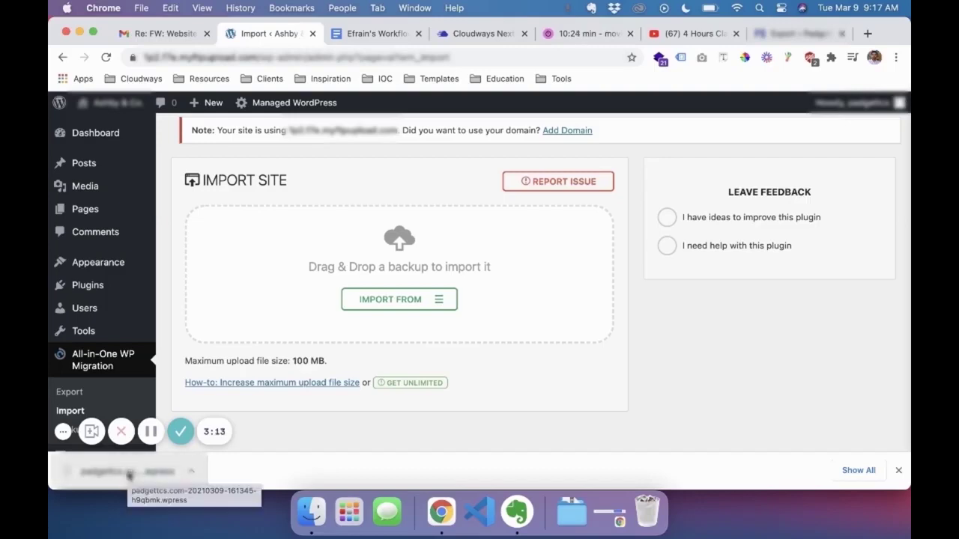
left_click_drag(128, 475, 373, 302)
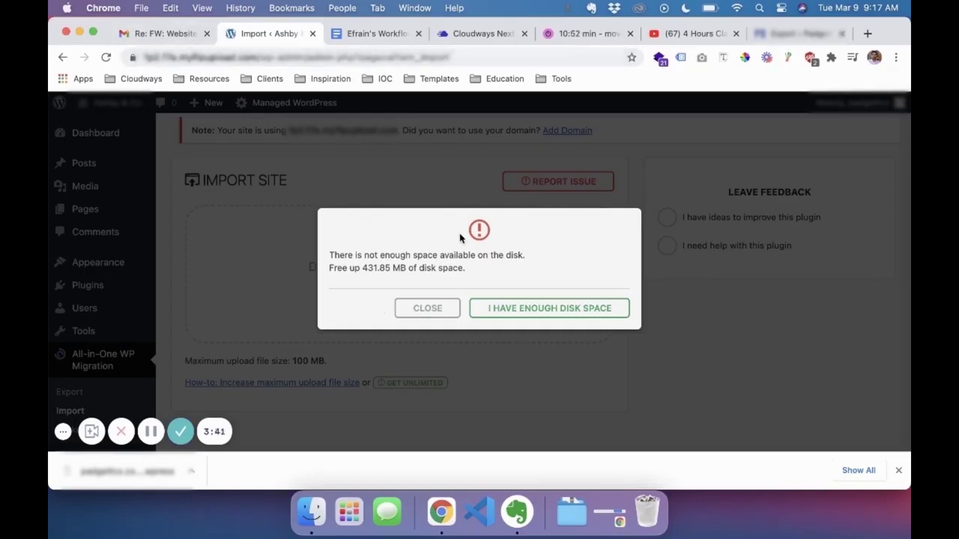
left_click(547, 311)
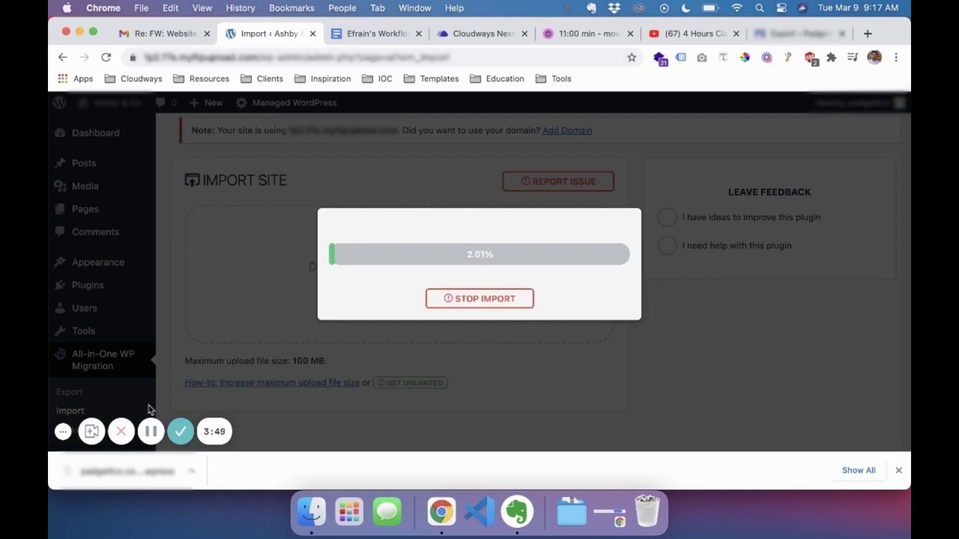
left_click(150, 432)
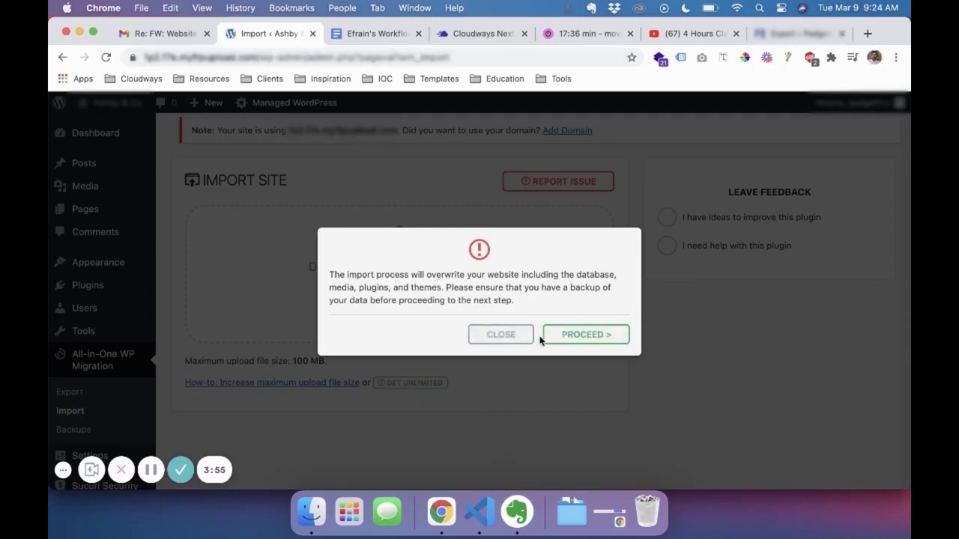
left_click(575, 332)
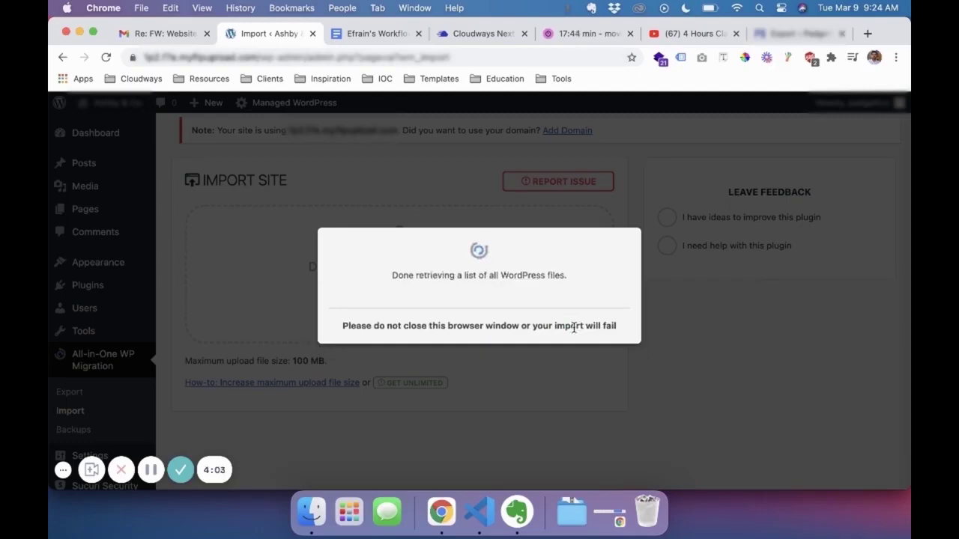
Step: Switch to LastPass, search the vault for "padgett", and copy the password in the Padgett Business Services entry's notes
key("super+space")
type("lastpass")
key("Return")
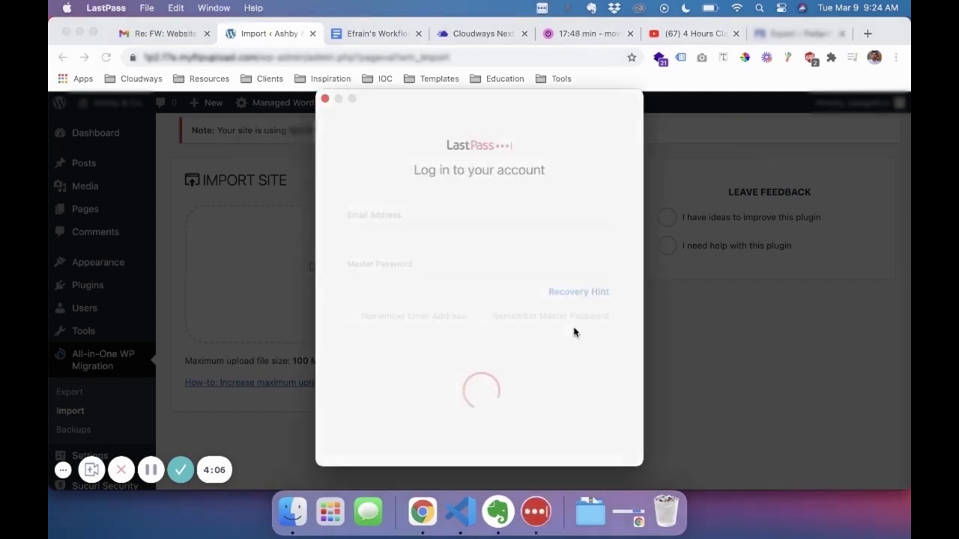
key("super+q")
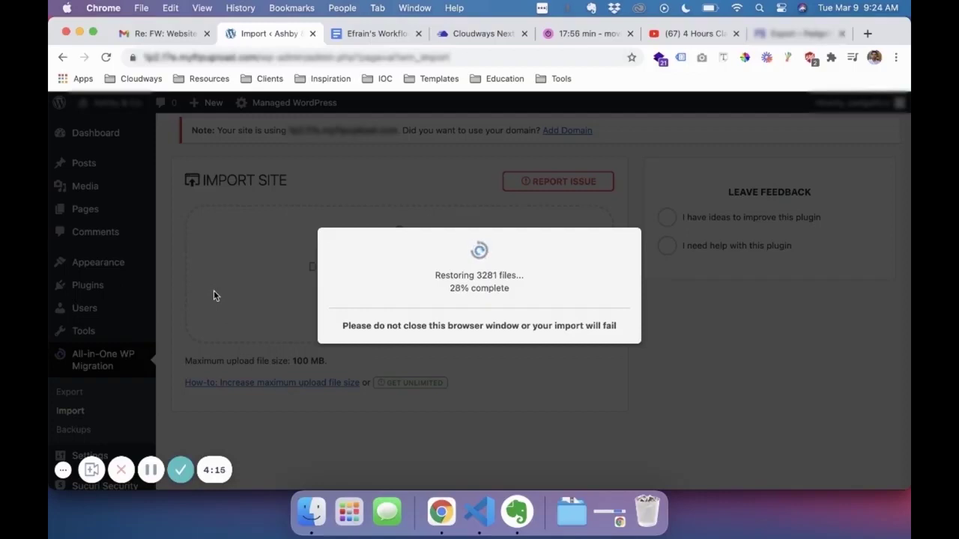
key("super+space")
key("Escape")
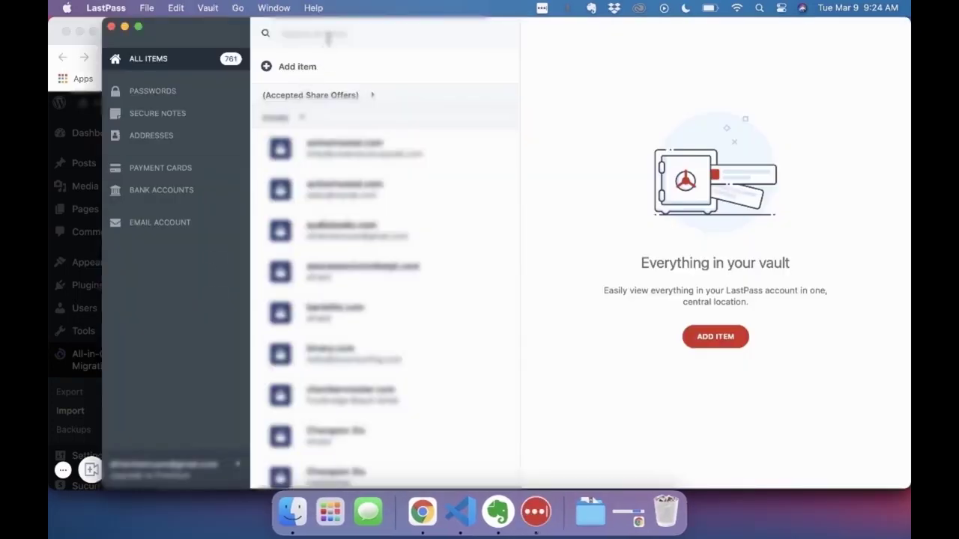
left_click(329, 42)
type("padgett")
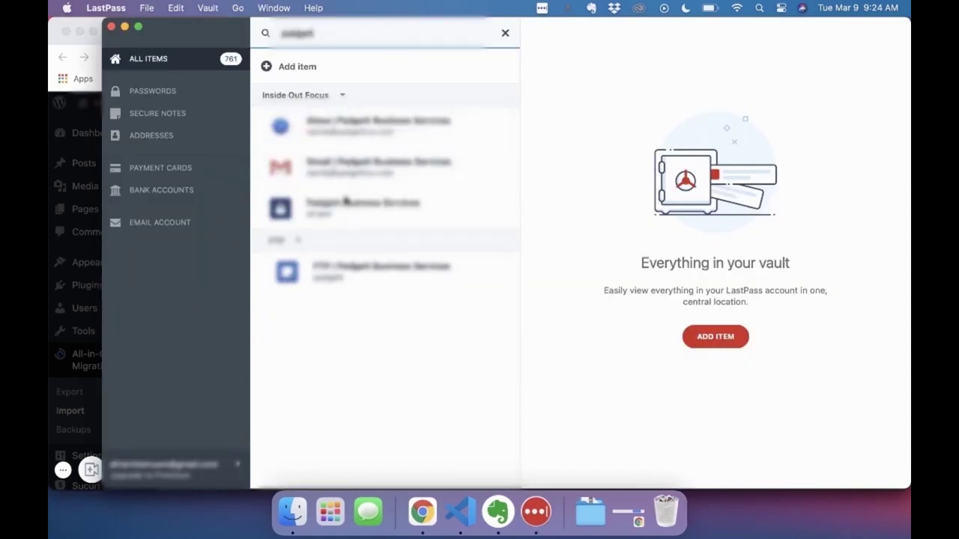
left_click(349, 208)
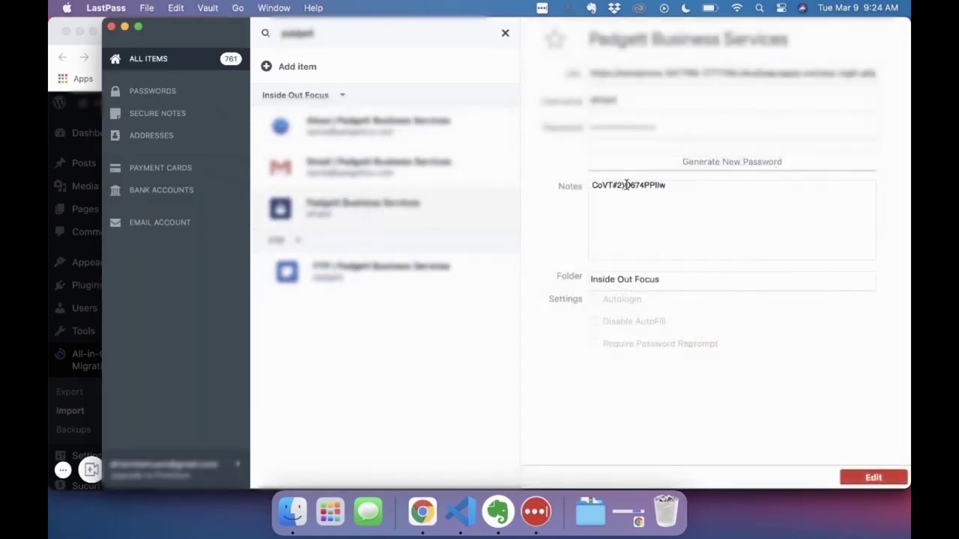
triple_click(626, 185)
Step: Return to Chrome, finish the site import, and update the WordPress database
key("super+Tab")
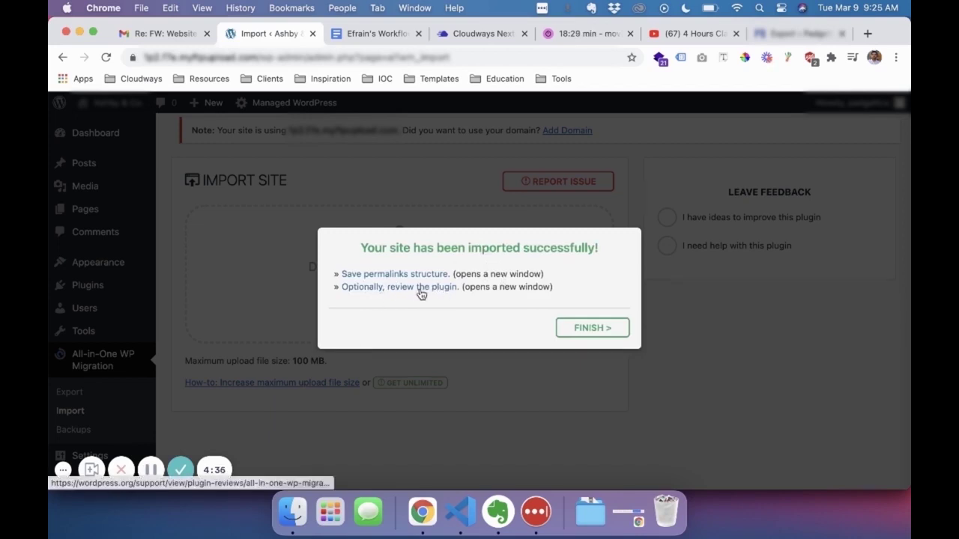
left_click(580, 330)
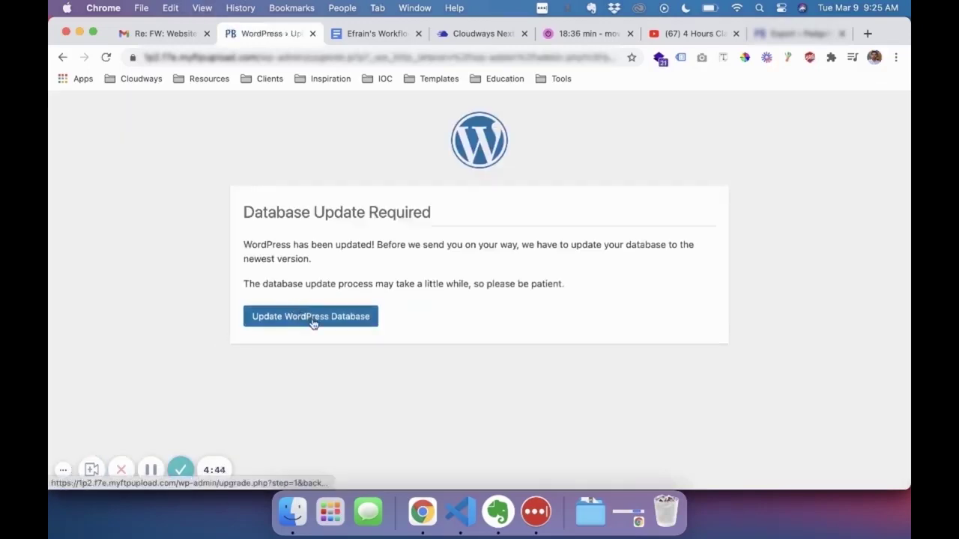
left_click(313, 322)
left_click(256, 276)
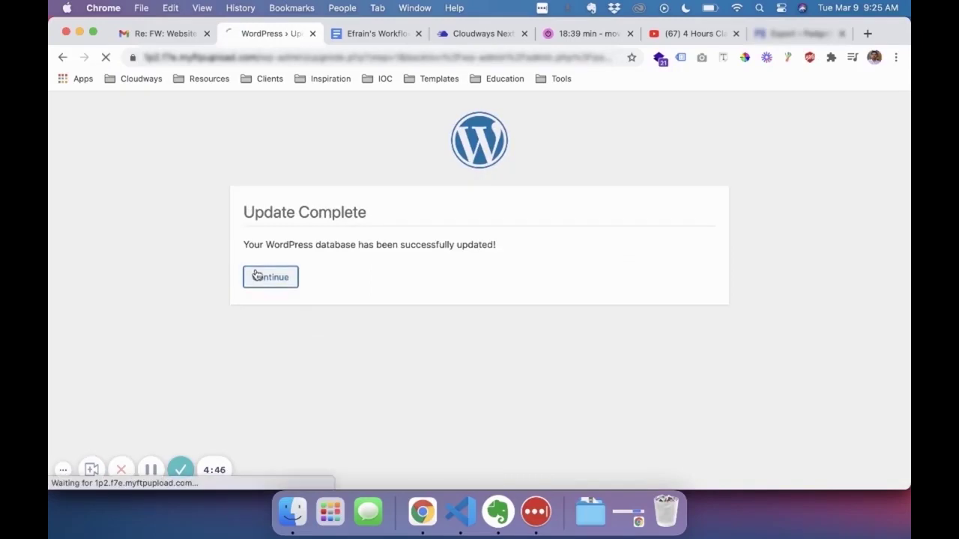
Step: Log in to the imported site with the username and copied password, using Remember Me, and save the login in the browser
left_click(454, 276)
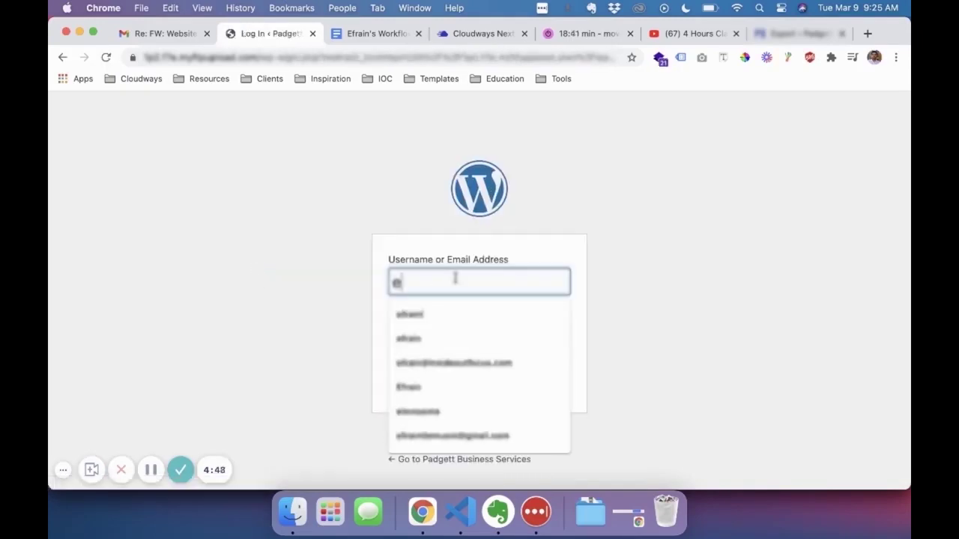
key("super+Tab")
key("super+Tab")
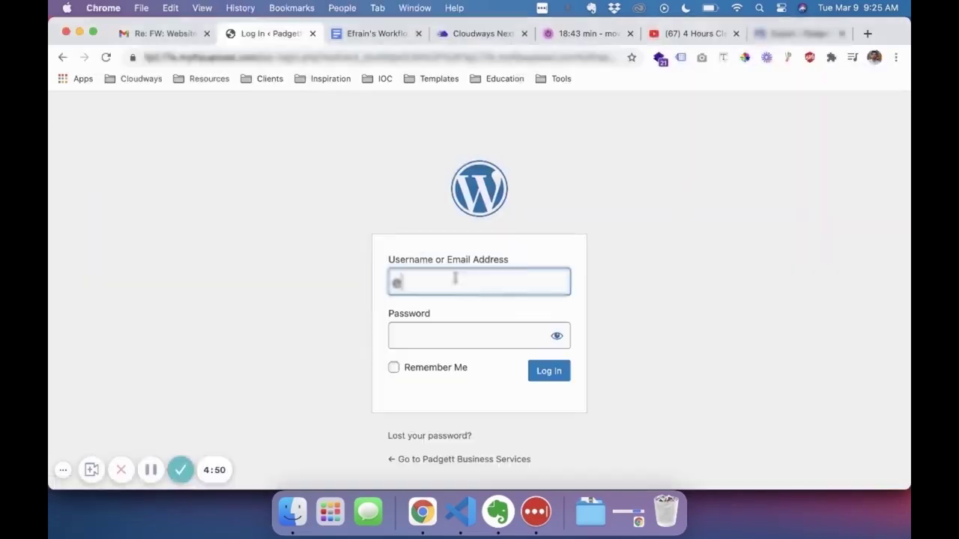
type("efrain")
key("Tab")
key("super+v")
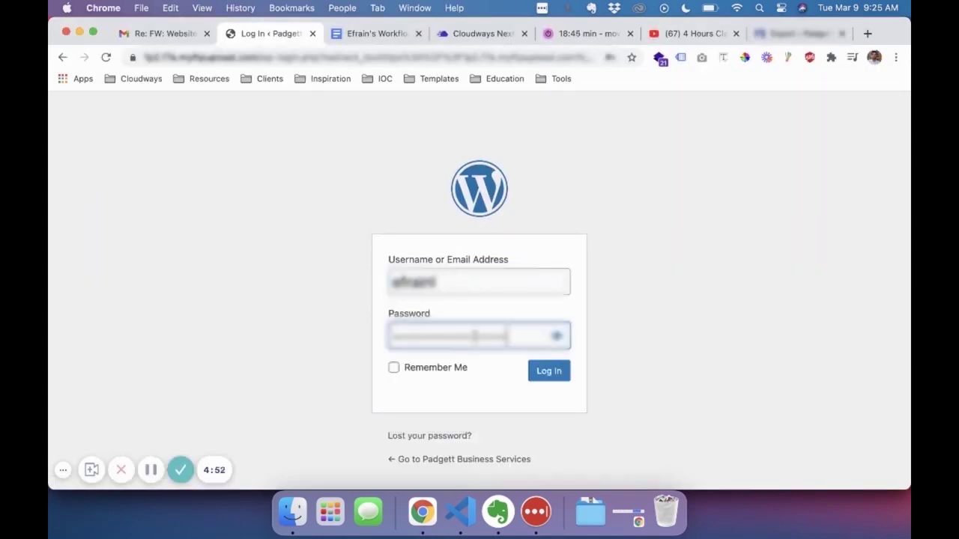
left_click(450, 368)
left_click(543, 371)
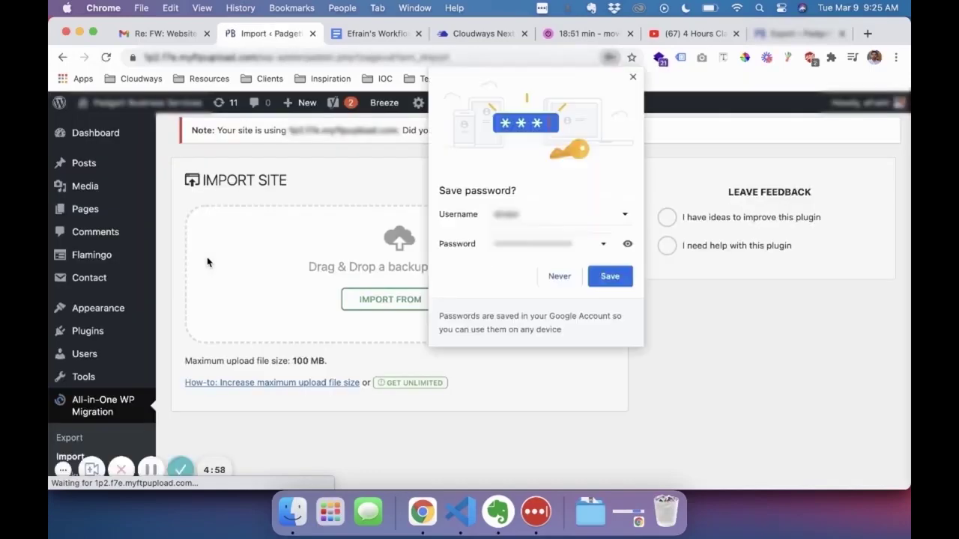
left_click(599, 277)
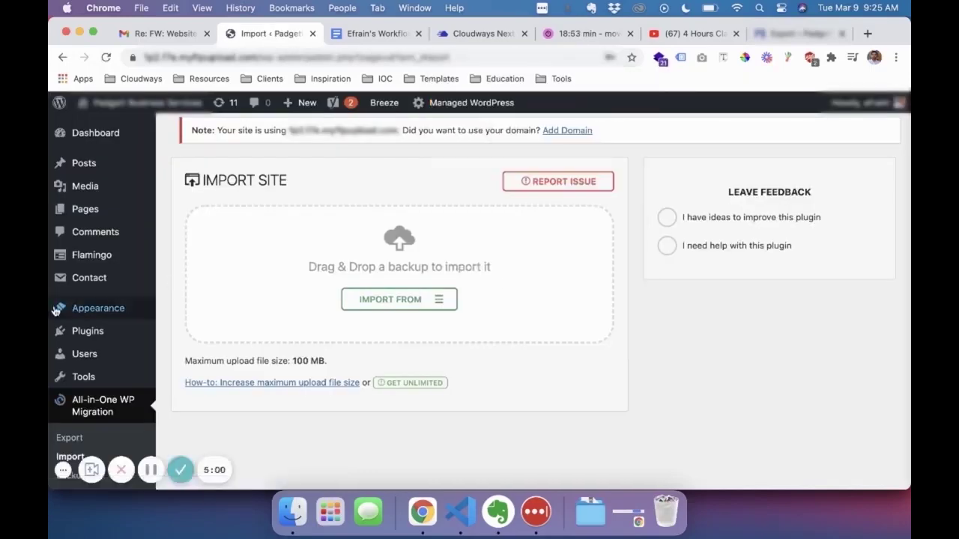
Step: Open the imported site's Permalink Settings and save them twice, keeping the Custom Structure option
mouse_move(109, 311)
scroll(164, 284, "down", 2)
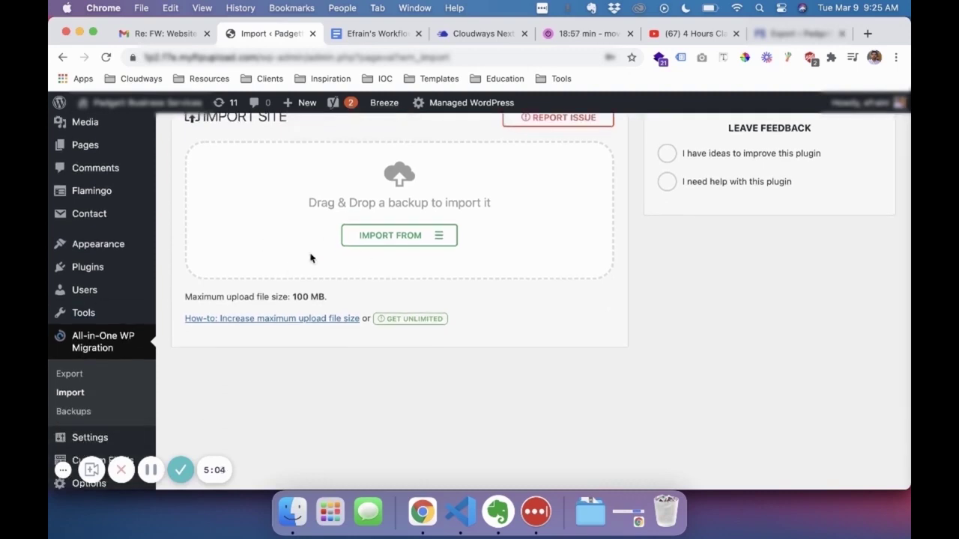
scroll(128, 343, "down", 3)
mouse_move(101, 357)
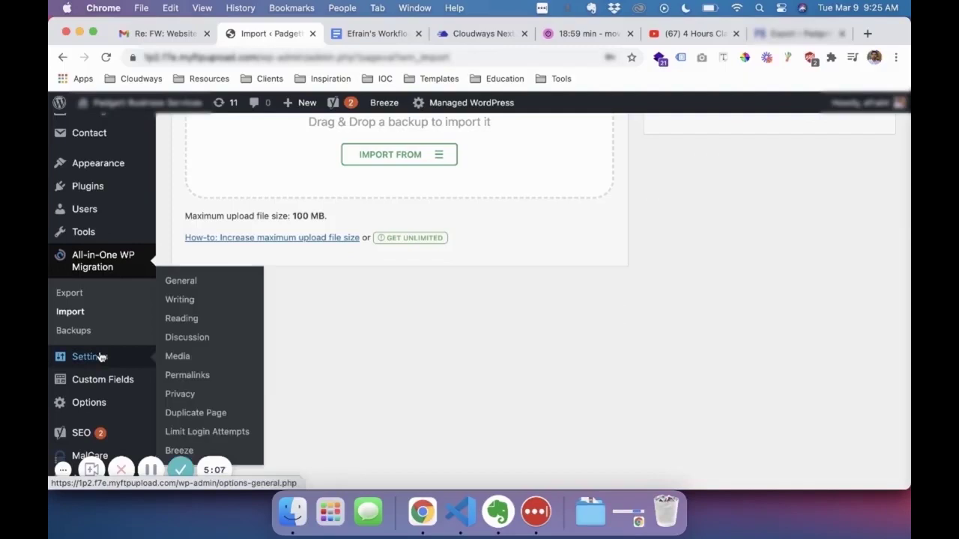
left_click(189, 373)
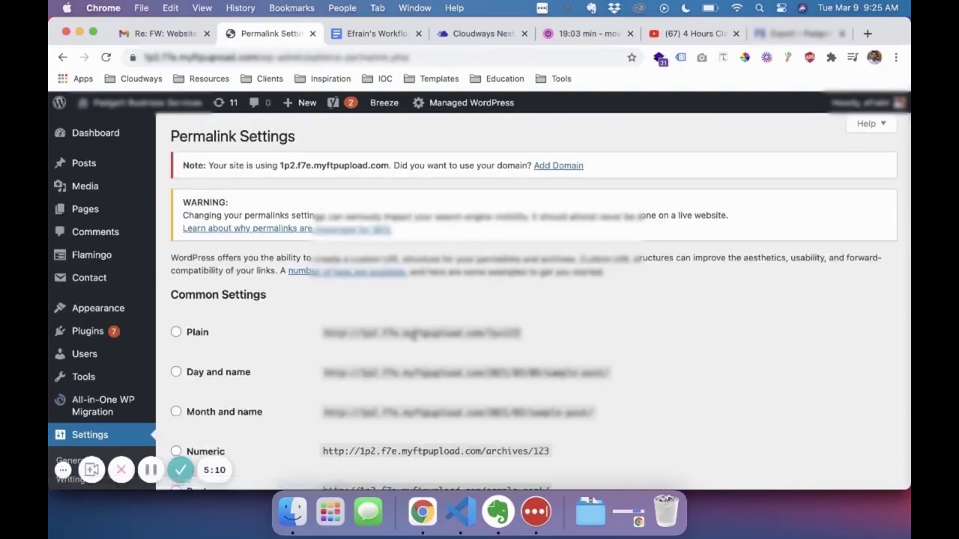
scroll(232, 419, "down", 10)
left_click(201, 424)
scroll(269, 370, "down", 10)
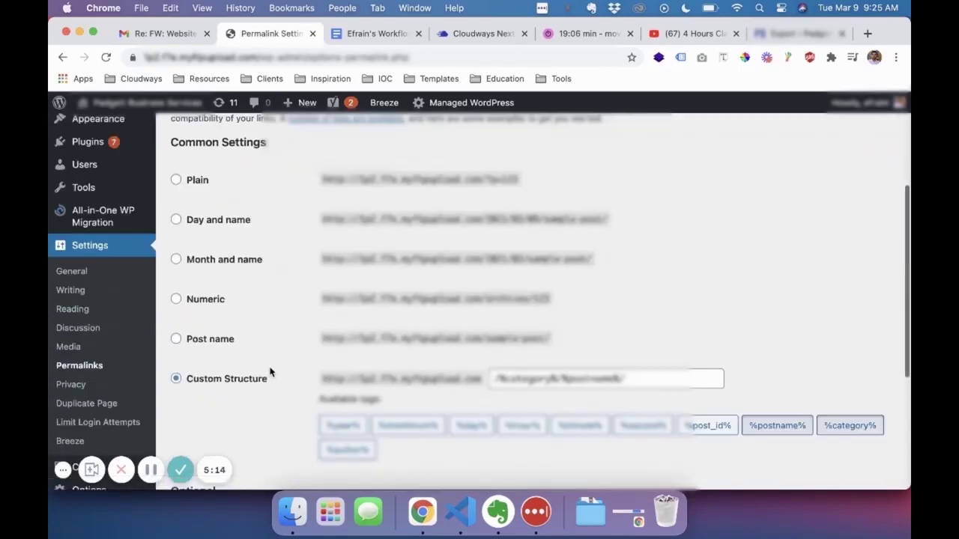
left_click(223, 437)
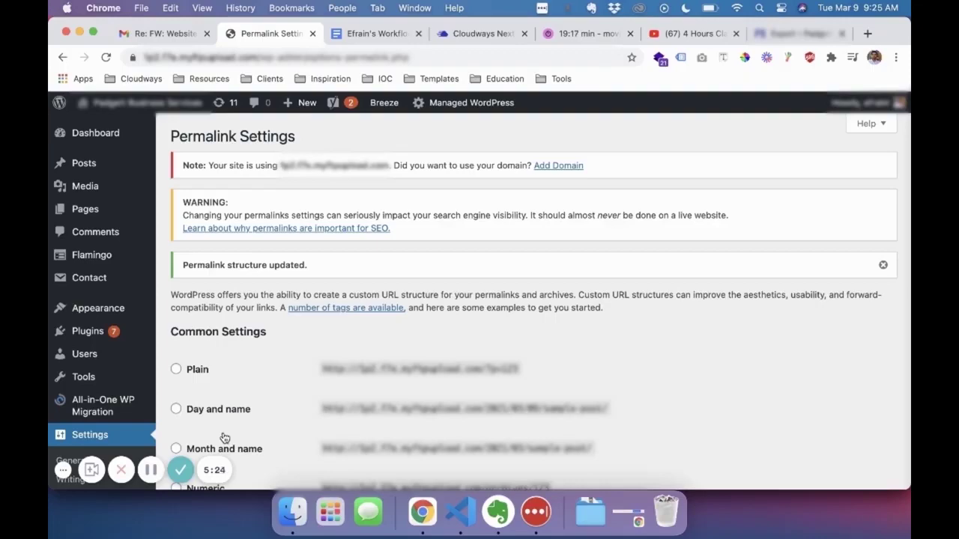
scroll(256, 422, "down", 10)
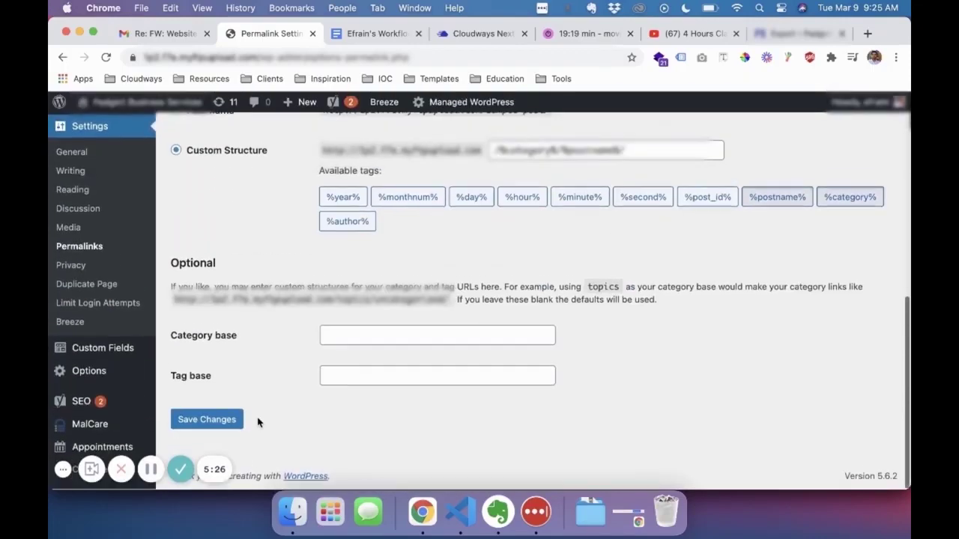
left_click(240, 420)
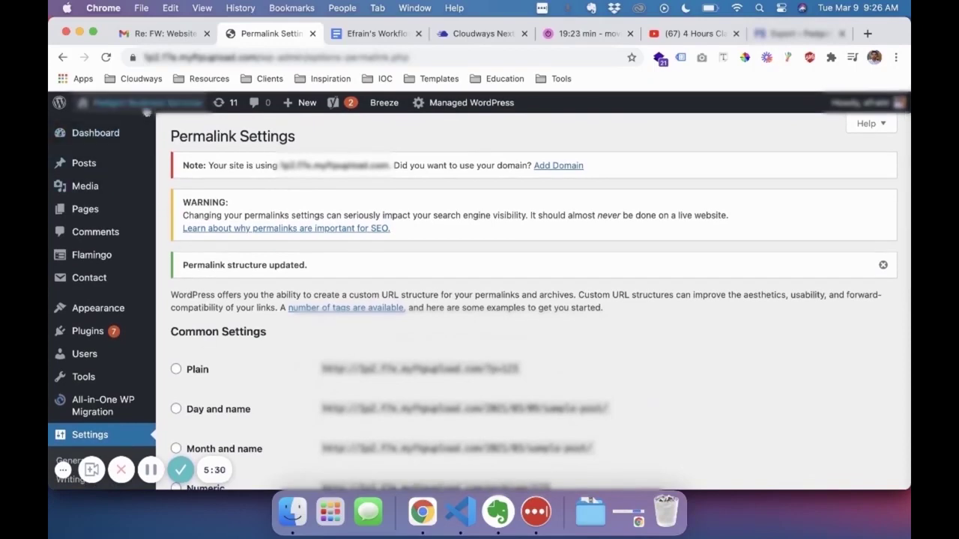
Step: Open the migrated site's front page in a new tab and check its content, footer, reCAPTCHA badge and web address
mouse_move(146, 110)
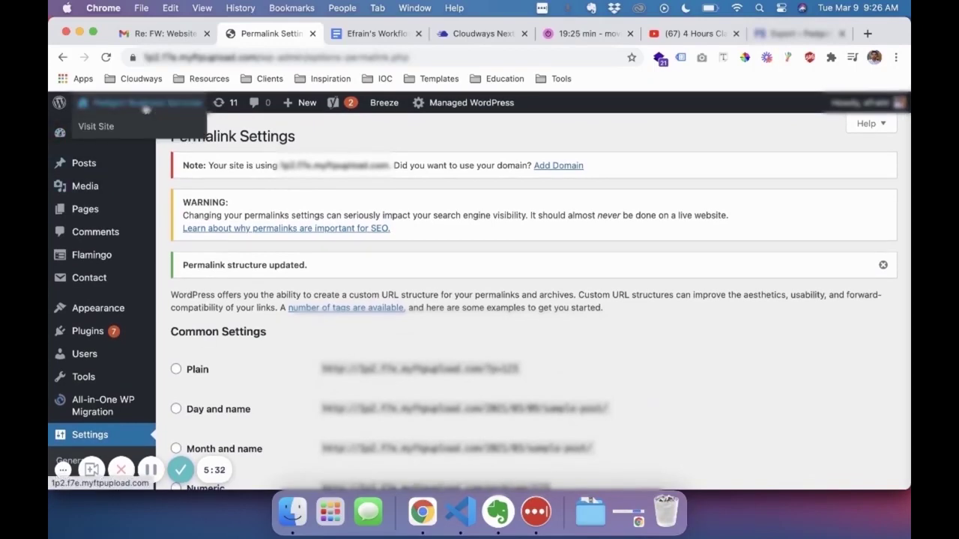
left_click(146, 110)
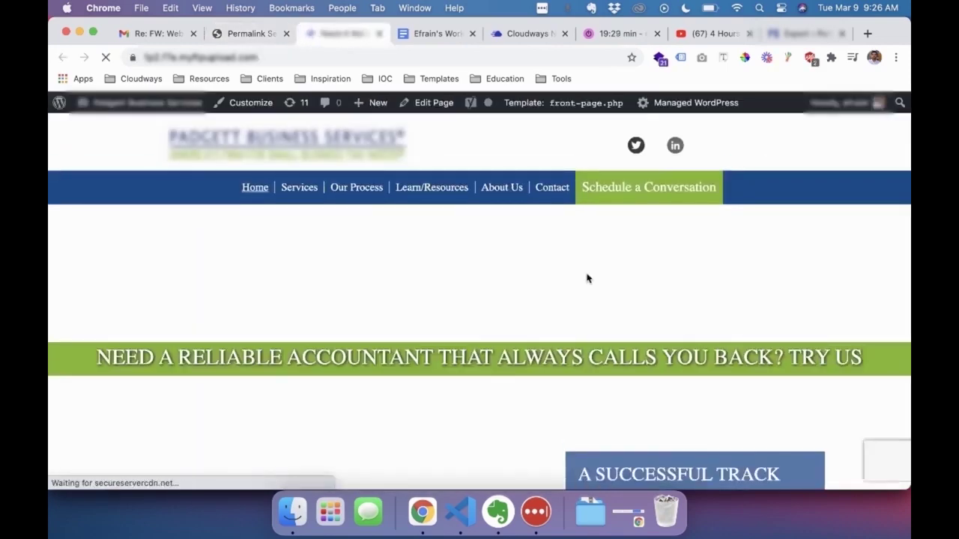
scroll(509, 340, "down", 10)
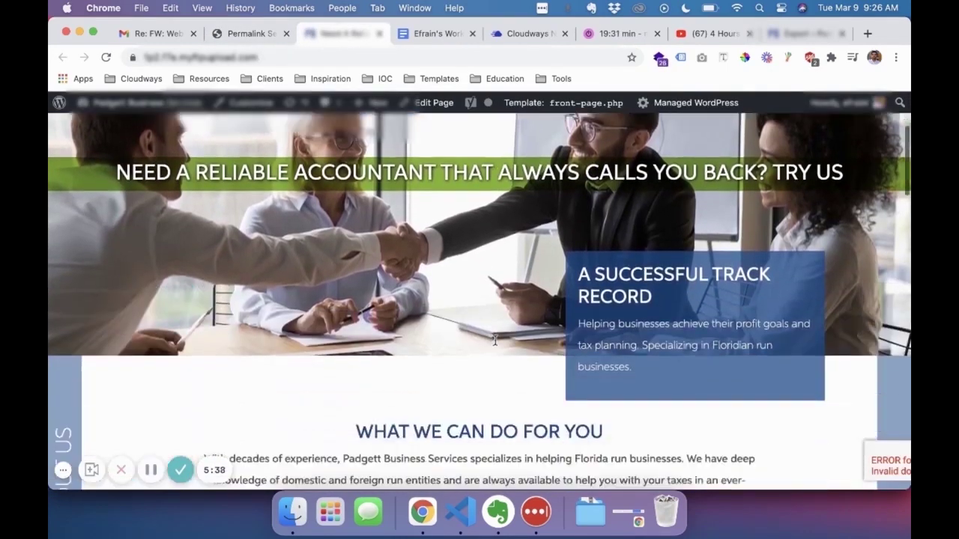
scroll(494, 344, "down", 15)
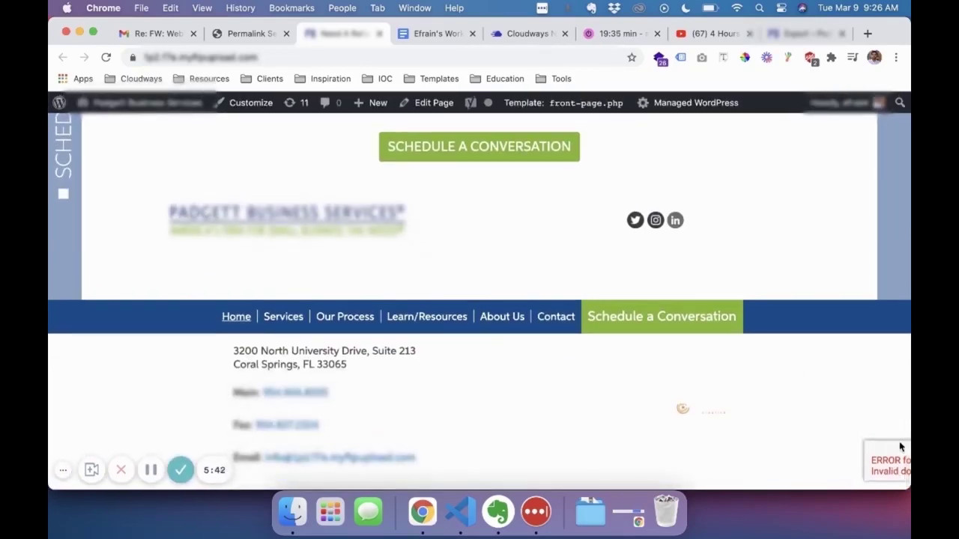
mouse_move(819, 468)
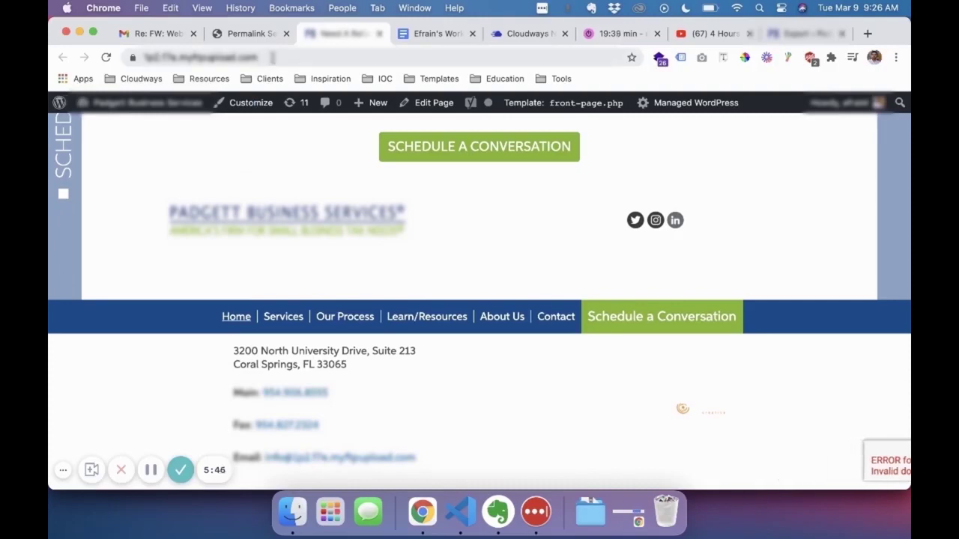
left_click(274, 59)
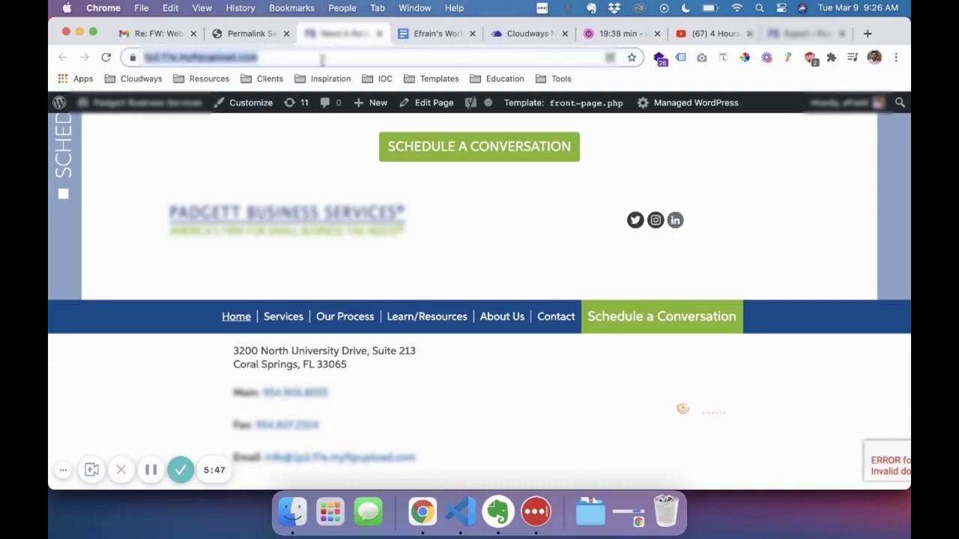
Step: Open the original site's front page from its dashboard in a new tab and check its reCAPTCHA badge and domain for comparison
left_click(801, 32)
left_click(472, 318)
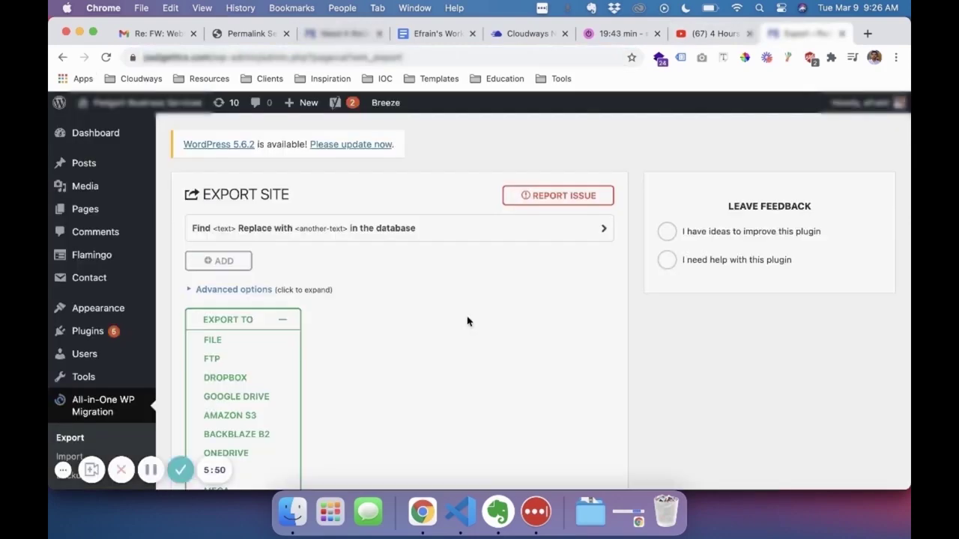
left_click(134, 110)
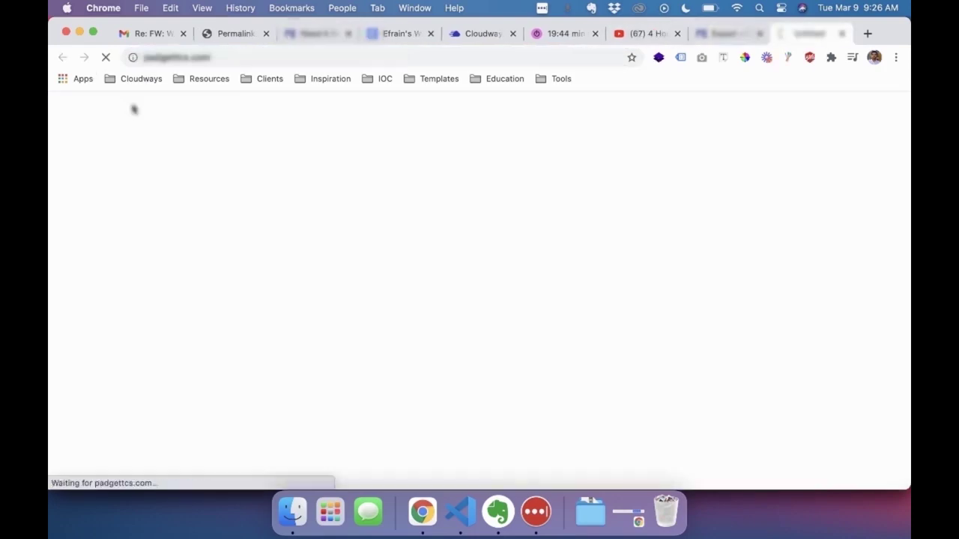
scroll(603, 336, "down", 10)
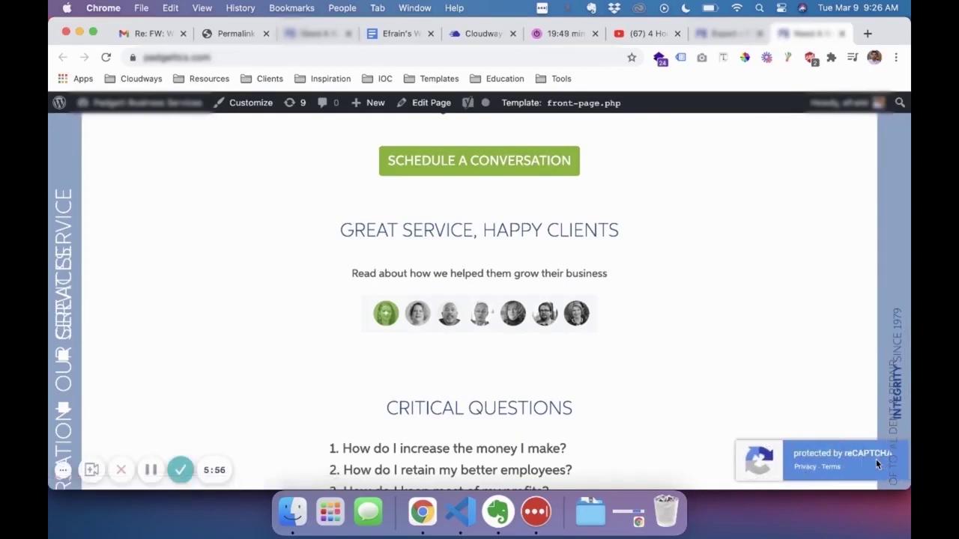
left_click(227, 58)
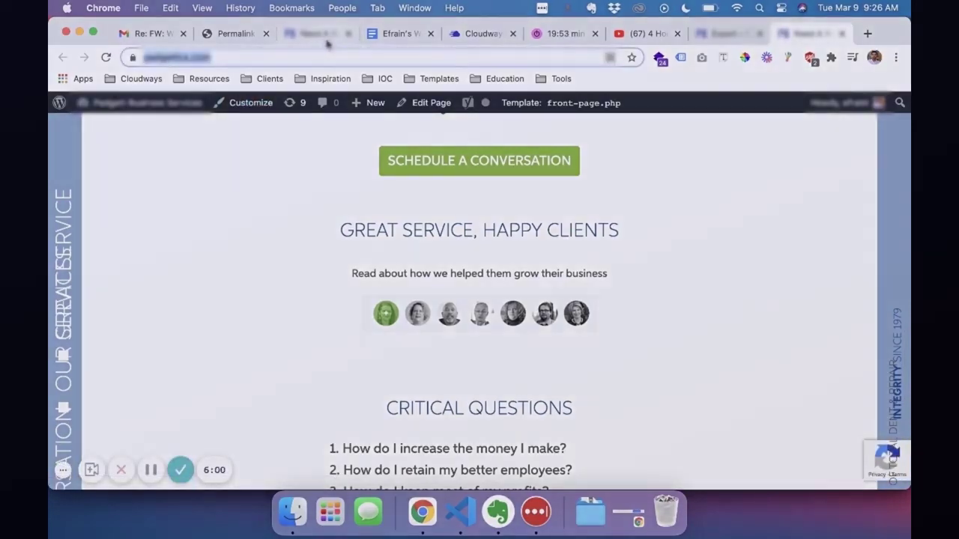